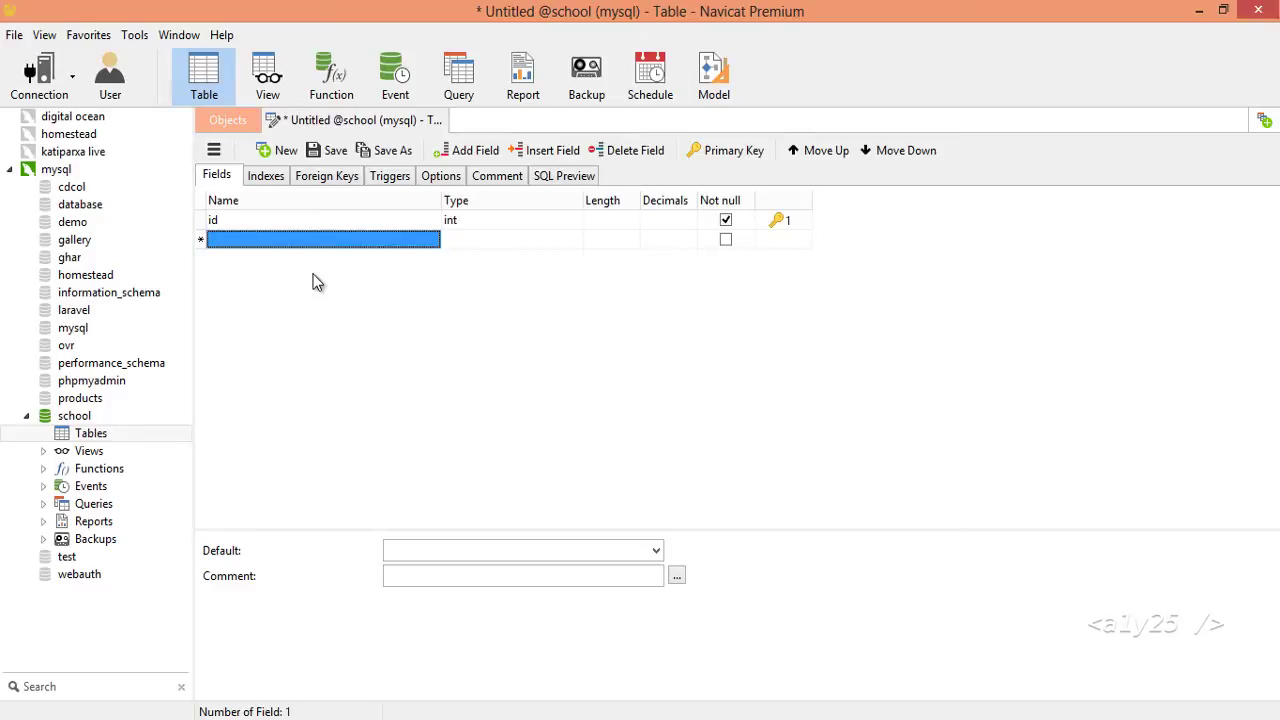
# Add first_name, last_name, roll_no, address, class and section fields to the new table.
pyautogui.write('first_name')
pyautogui.press('Down')
pyautogui.write('last_name')
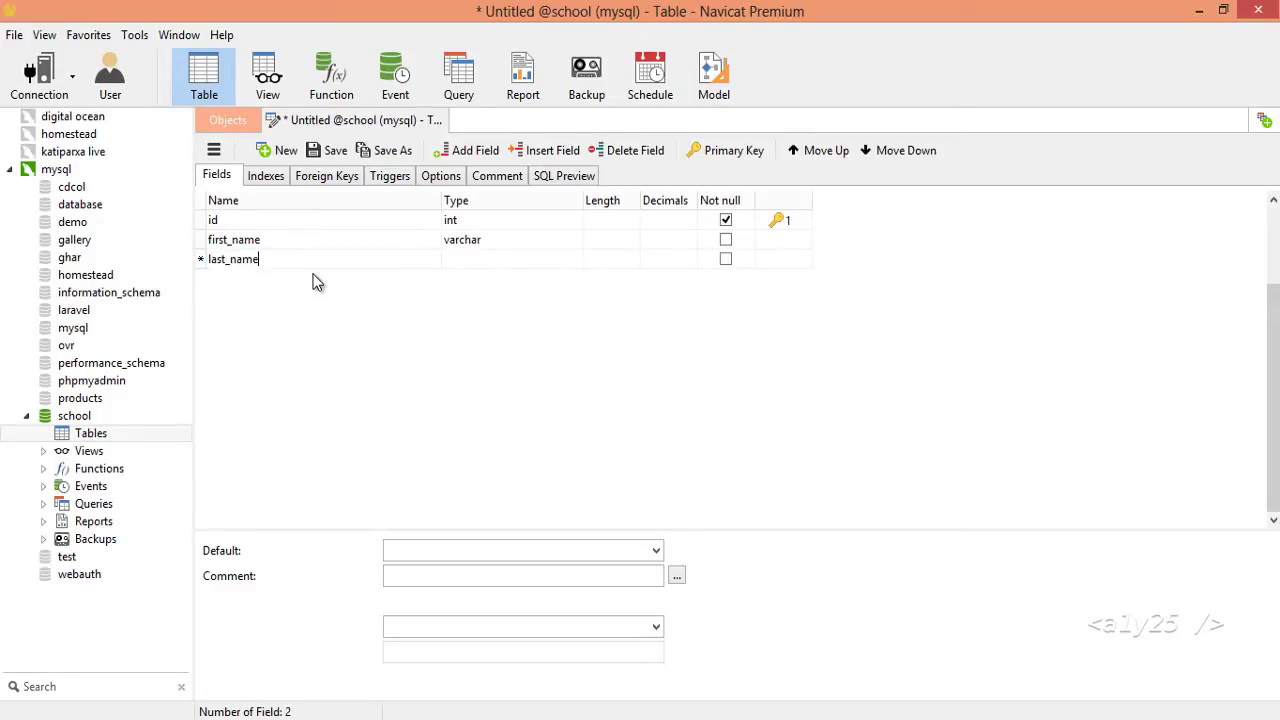
pyautogui.press('Down')
pyautogui.write('ro')
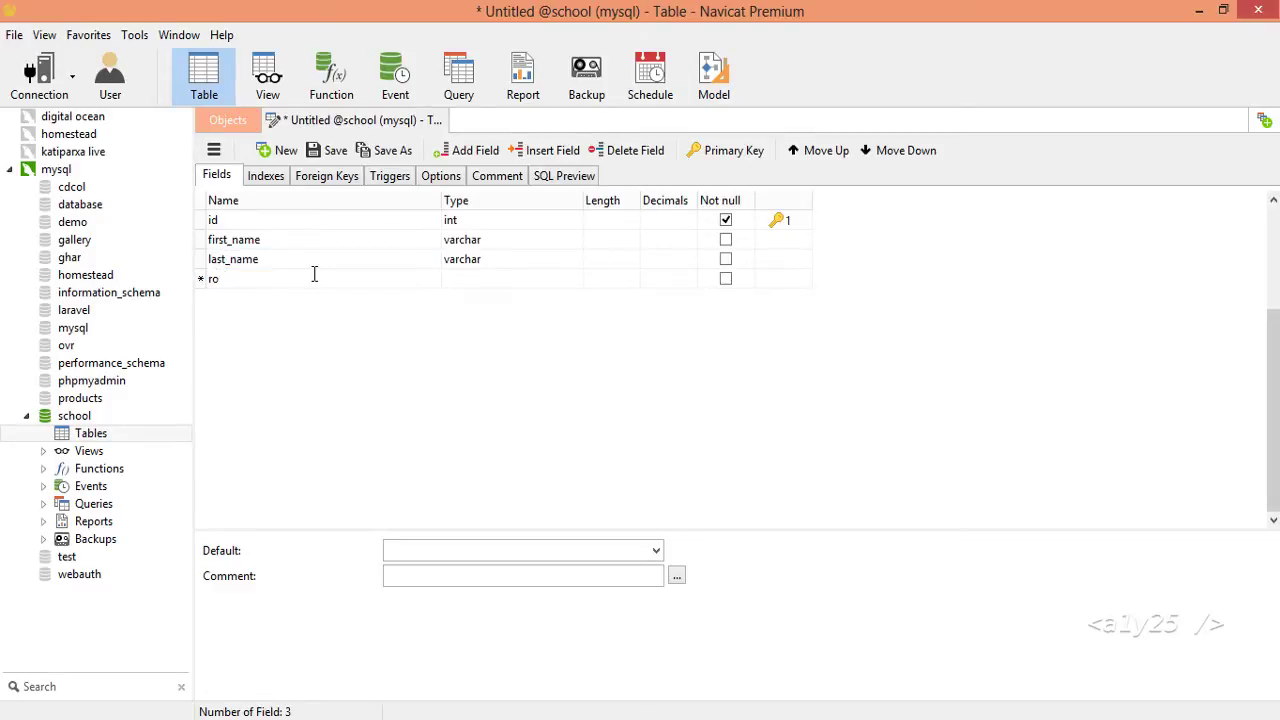
pyautogui.write('ono')
pyautogui.press('Down')
pyautogui.write('address')
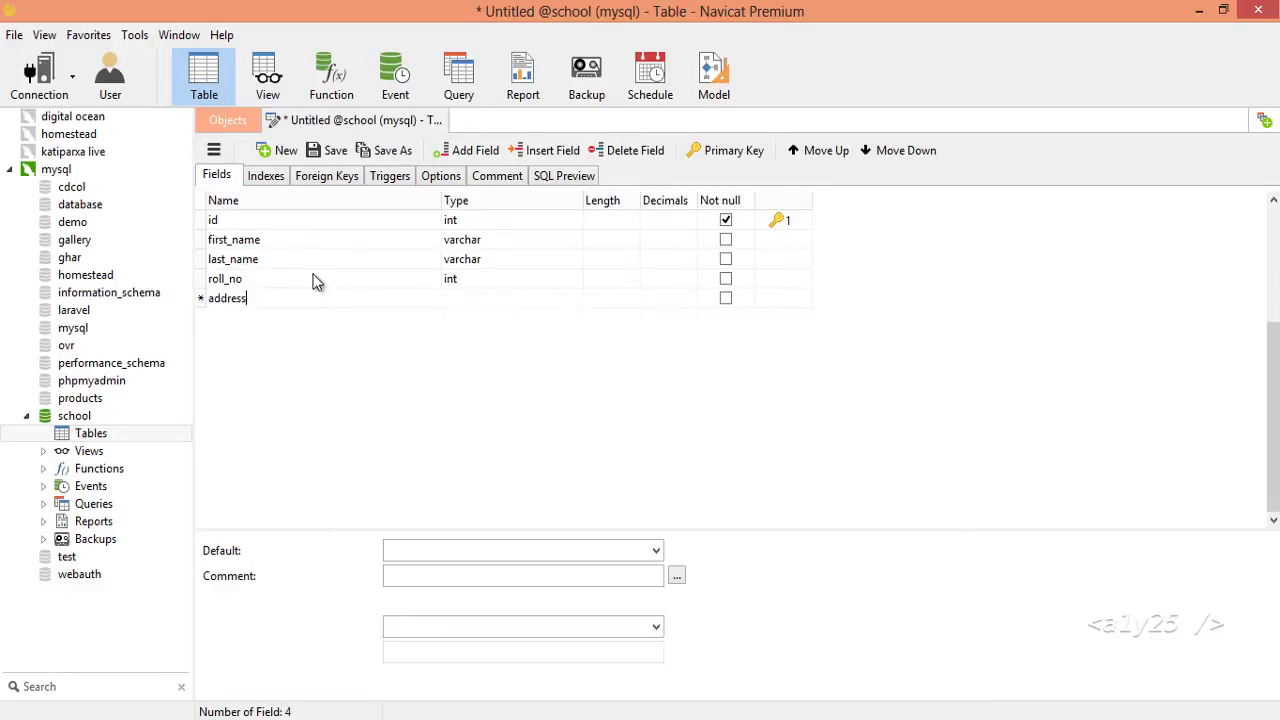
pyautogui.press('Down')
pyautogui.write('c')
pyautogui.press('Down')
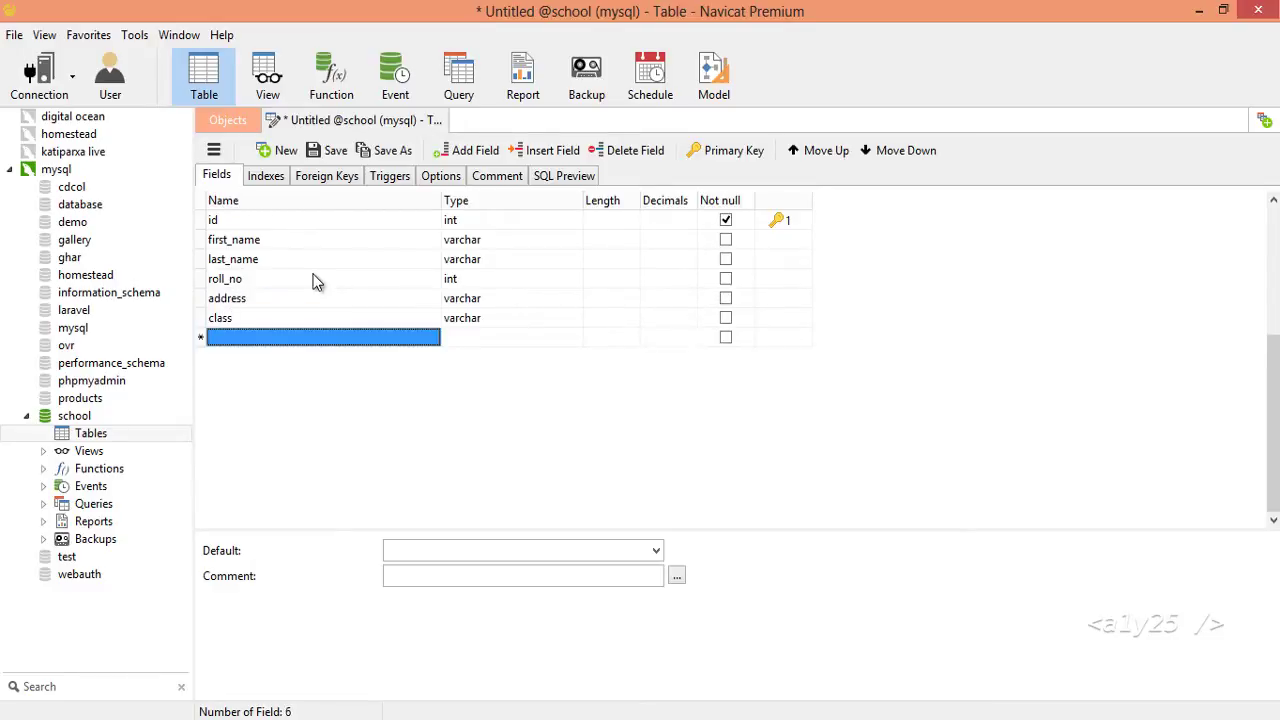
pyautogui.write('sec')
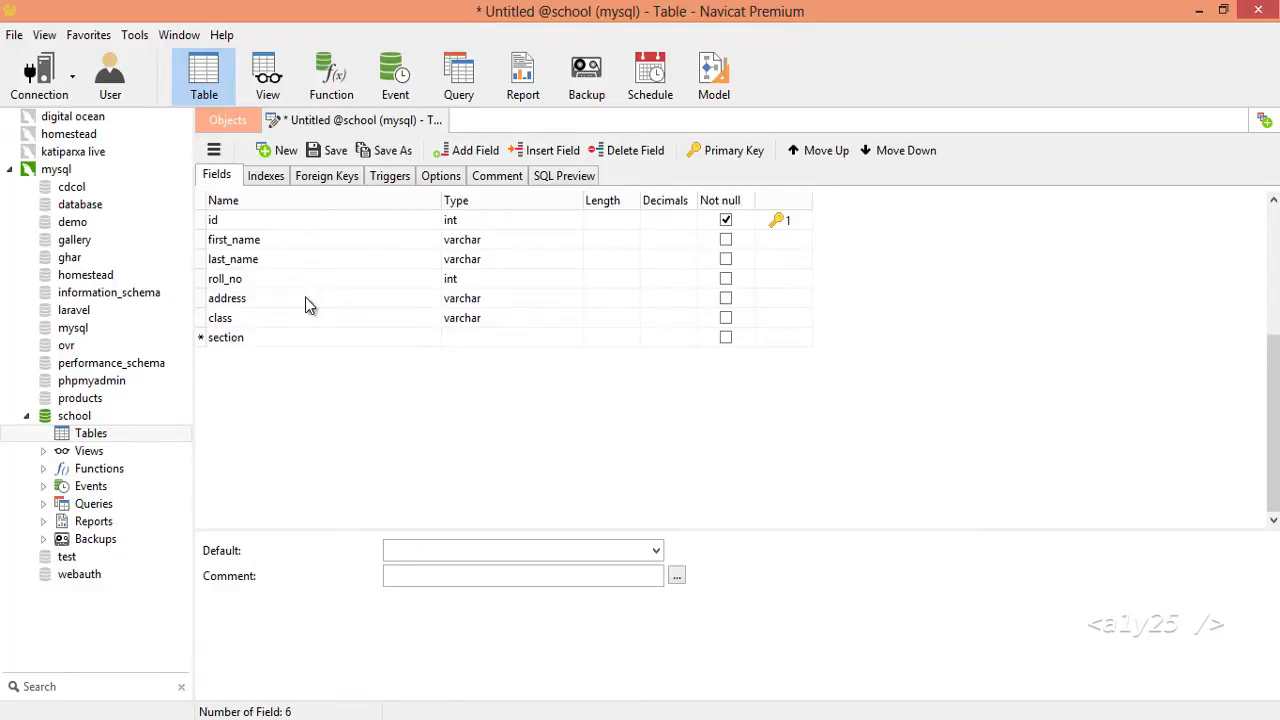
pyautogui.write('tion')
pyautogui.press('Tab')
# Change the class field's type to int and make the id field auto-increment.
pyautogui.click(514, 320)
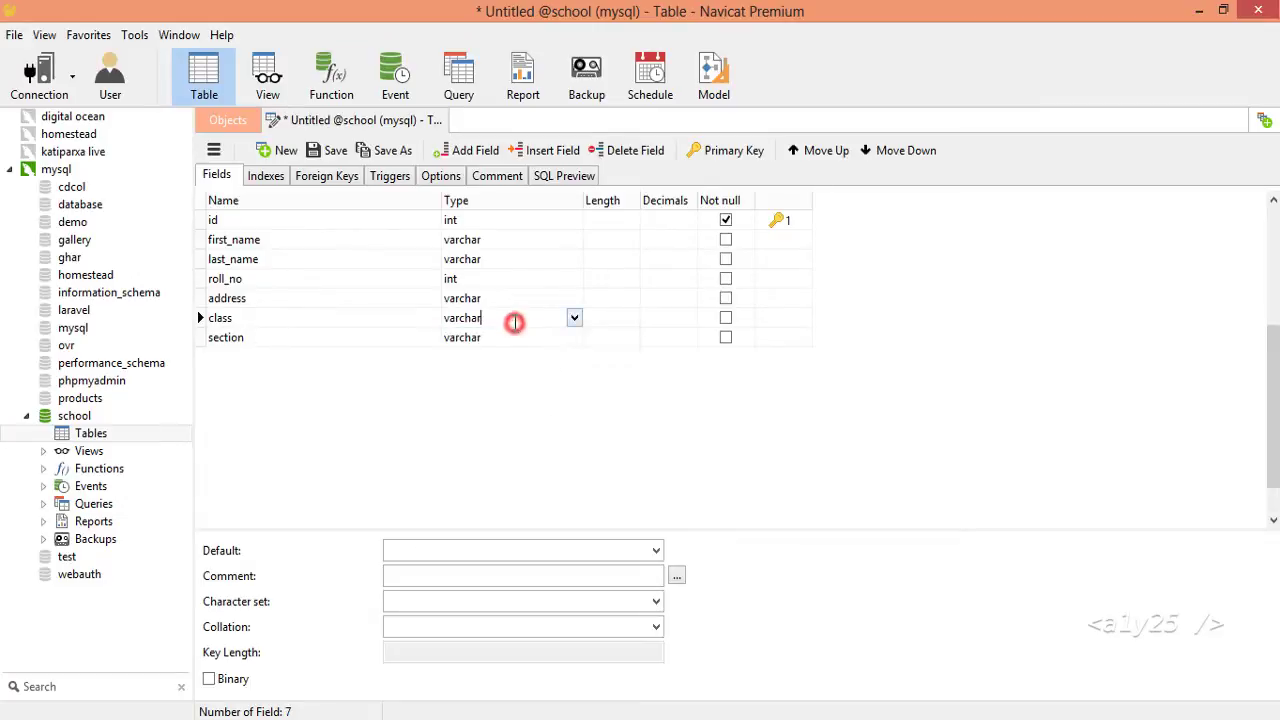
pyautogui.press('BackSpace')
pyautogui.press('BackSpace')
pyautogui.press('BackSpace')
pyautogui.press('BackSpace')
pyautogui.press('BackSpace')
pyautogui.press('BackSpace')
pyautogui.press('BackSpace')
pyautogui.write('int')
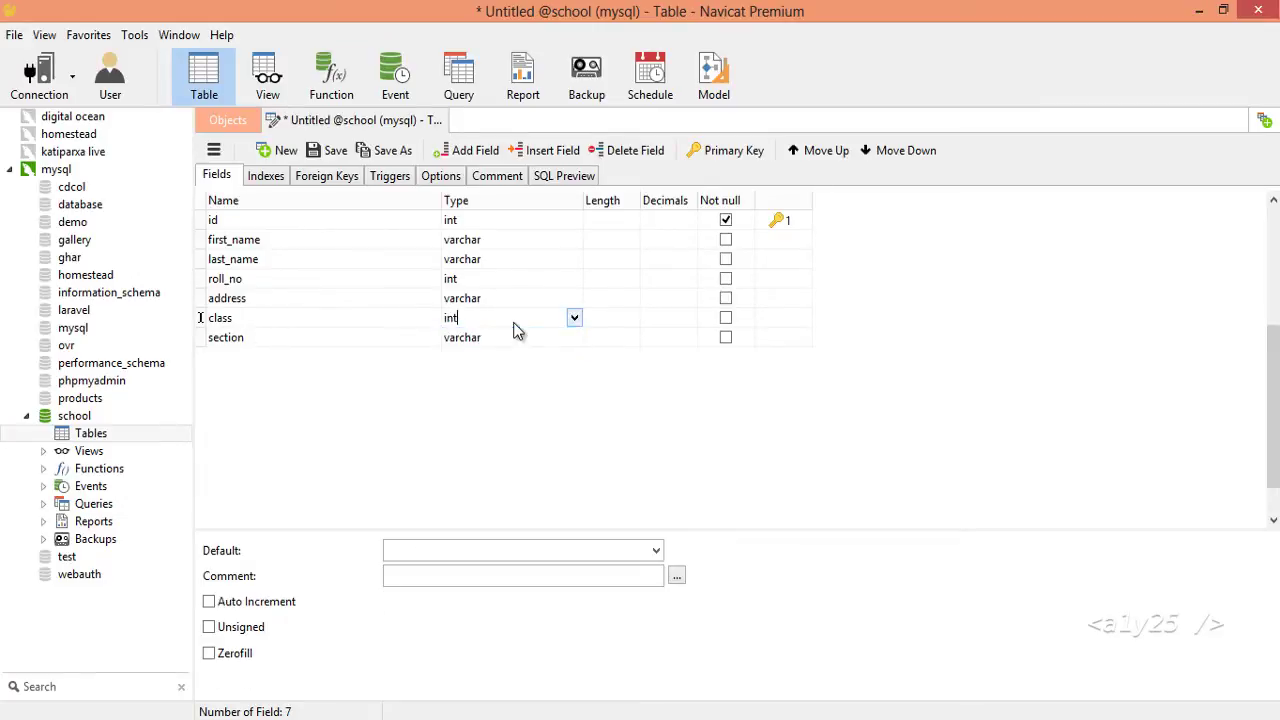
pyautogui.press('Return')
pyautogui.click(491, 296)
pyautogui.click(486, 278)
pyautogui.click(486, 258)
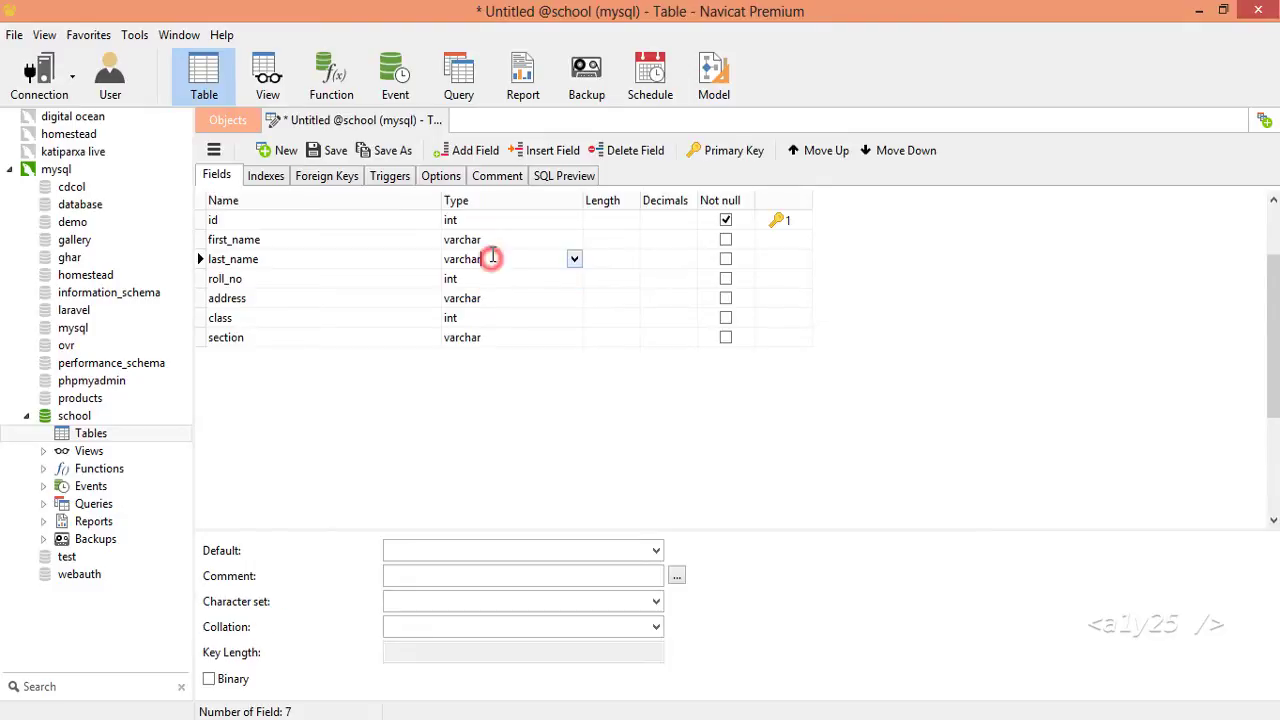
pyautogui.click(487, 239)
pyautogui.click(485, 221)
pyautogui.click(209, 601)
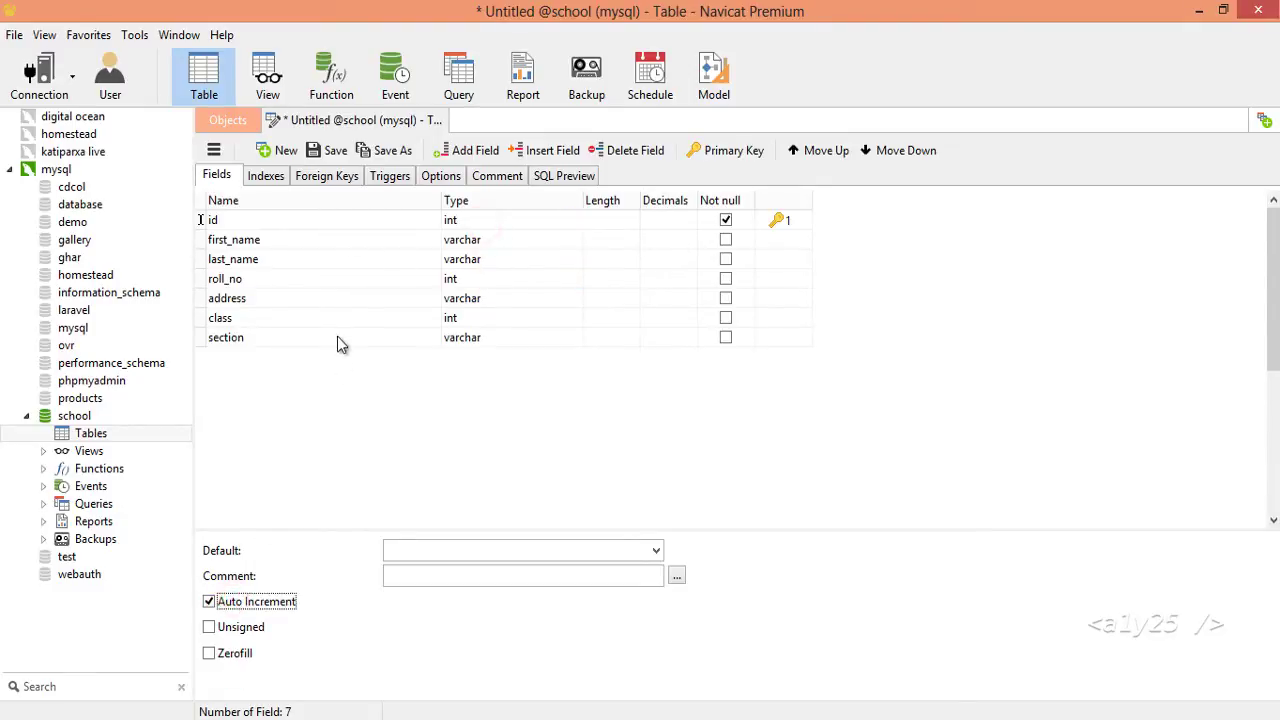
# Save the table under the name students.
pyautogui.click(320, 158)
pyautogui.write('students')
pyautogui.press('Return')
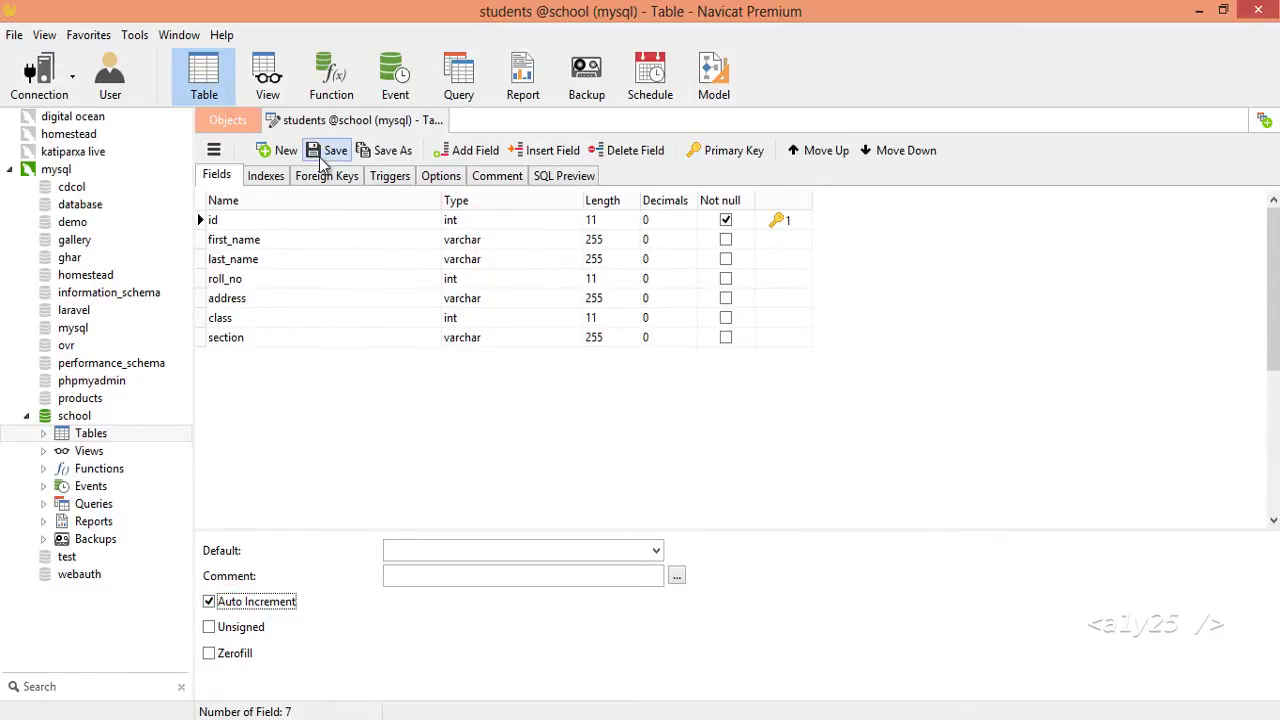
pyautogui.click(228, 120)
# Open the students table and enter the first student: roll 10, address Boudha, class 10, section A.
pyautogui.doubleClick(90, 433)
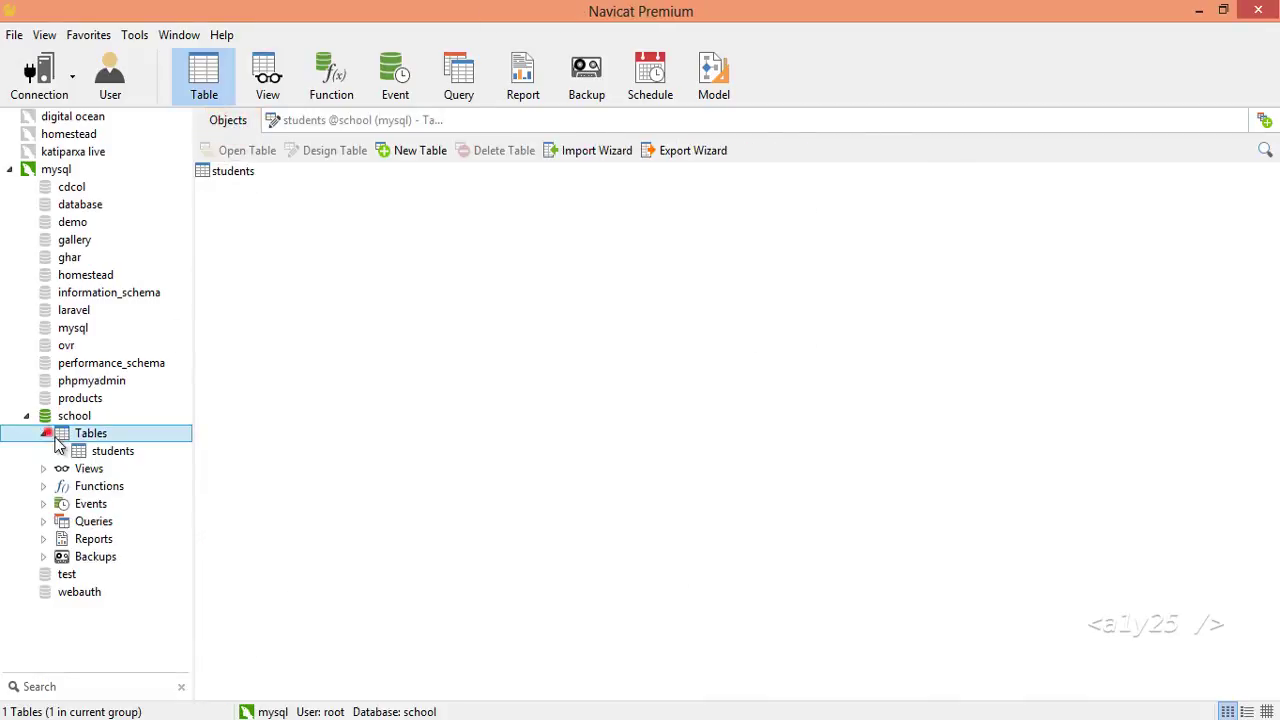
pyautogui.doubleClick(110, 450)
pyautogui.click(267, 193)
pyautogui.press('Tab')
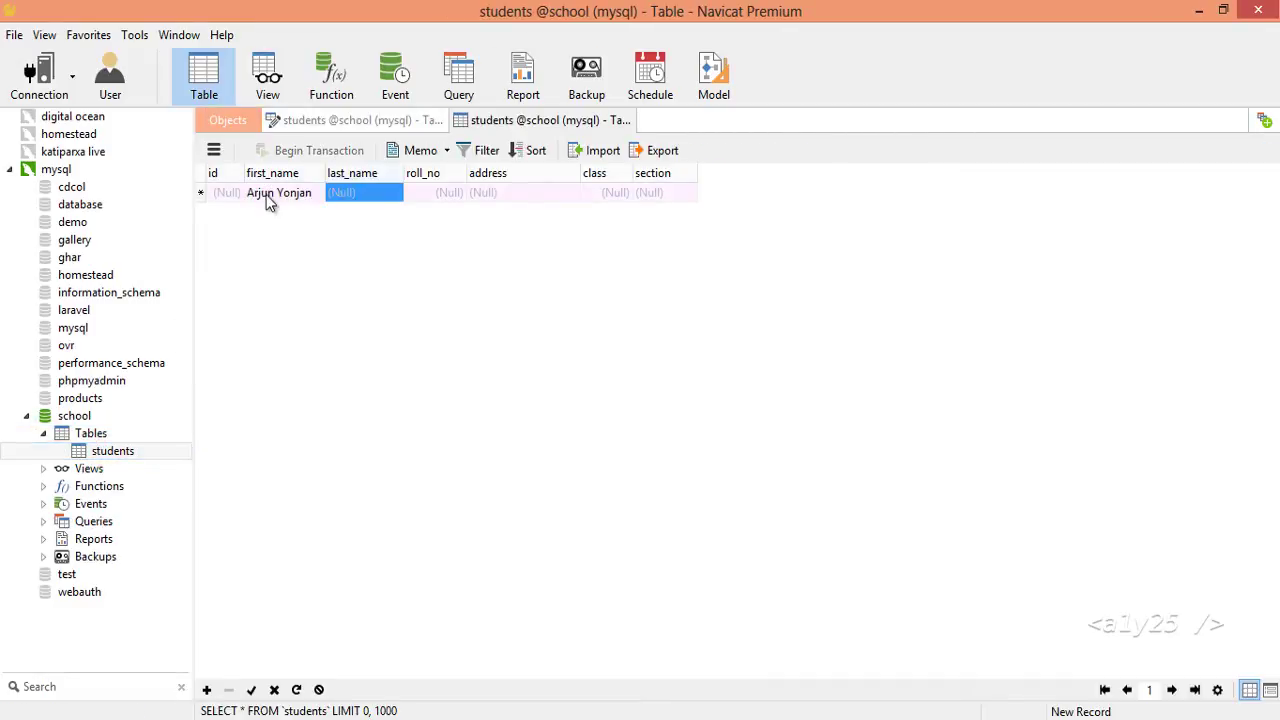
pyautogui.press('Tab')
pyautogui.write('10')
pyautogui.press('Tab')
pyautogui.write('Boudha')
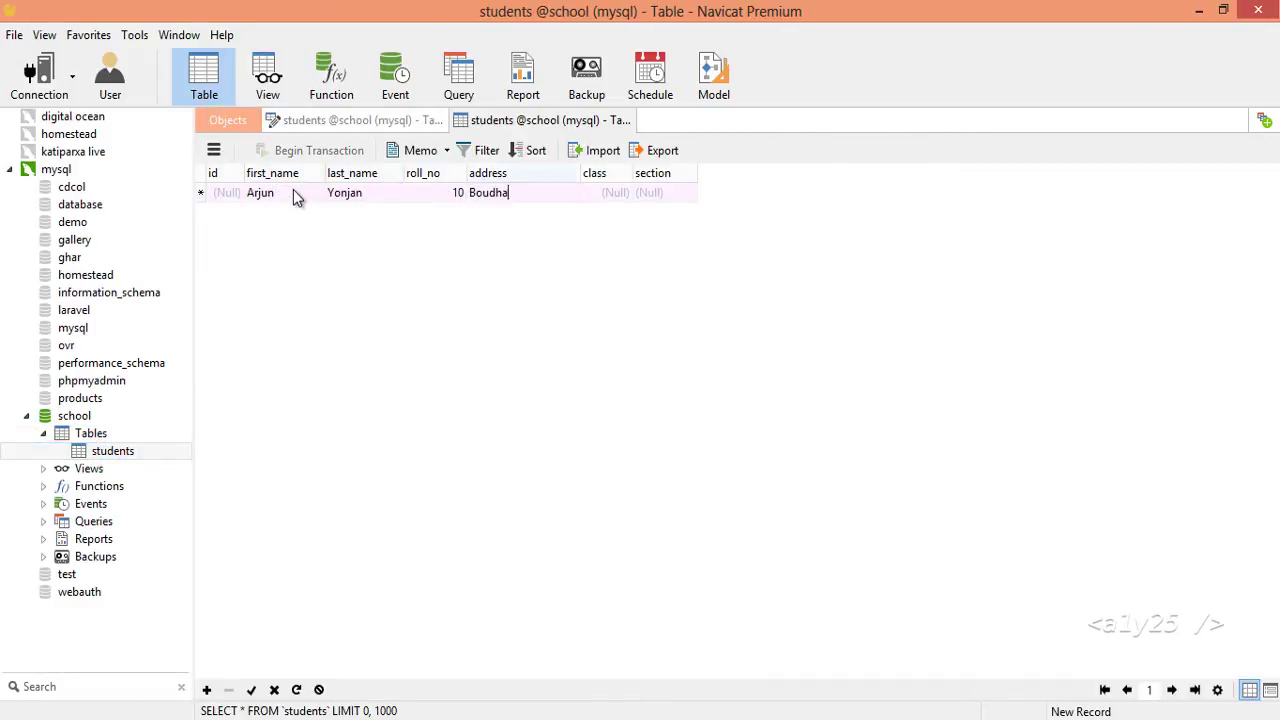
pyautogui.press('Tab')
pyautogui.write('10')
pyautogui.press('Tab')
pyautogui.write('A')
pyautogui.press('Tab')
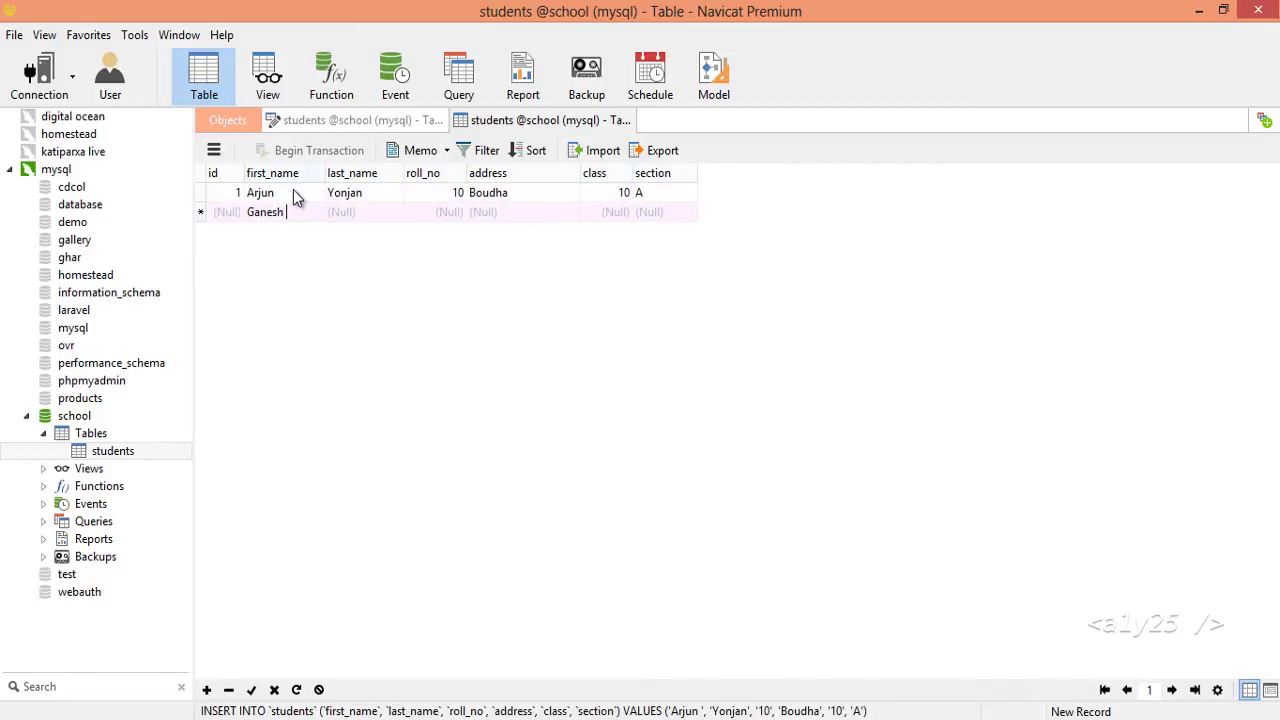
# Enter the second student: roll 11, address Bouhhmandu, class 10, section B.
pyautogui.press('Tab')
pyautogui.press('Tab')
pyautogui.write('11')
pyautogui.press('Tab')
pyautogui.write('Bouh')
pyautogui.write('hmandu')
pyautogui.press('Tab')
pyautogui.write('10')
pyautogui.press('Tab')
pyautogui.write('B')
pyautogui.press('Return')
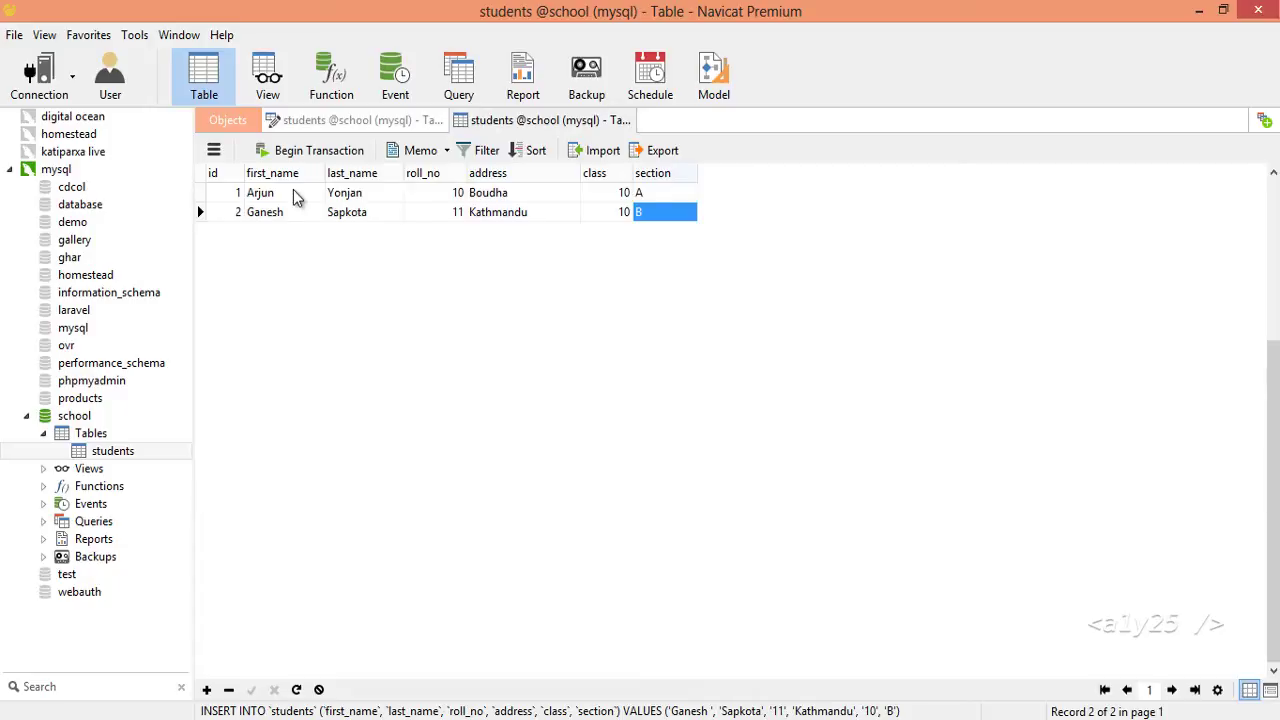
pyautogui.press('Tab')
# Enter the third student: roll 13, address Tinchuli, class 6, section C.
pyautogui.press('Tab')
pyautogui.press('Tab')
pyautogui.write('1')
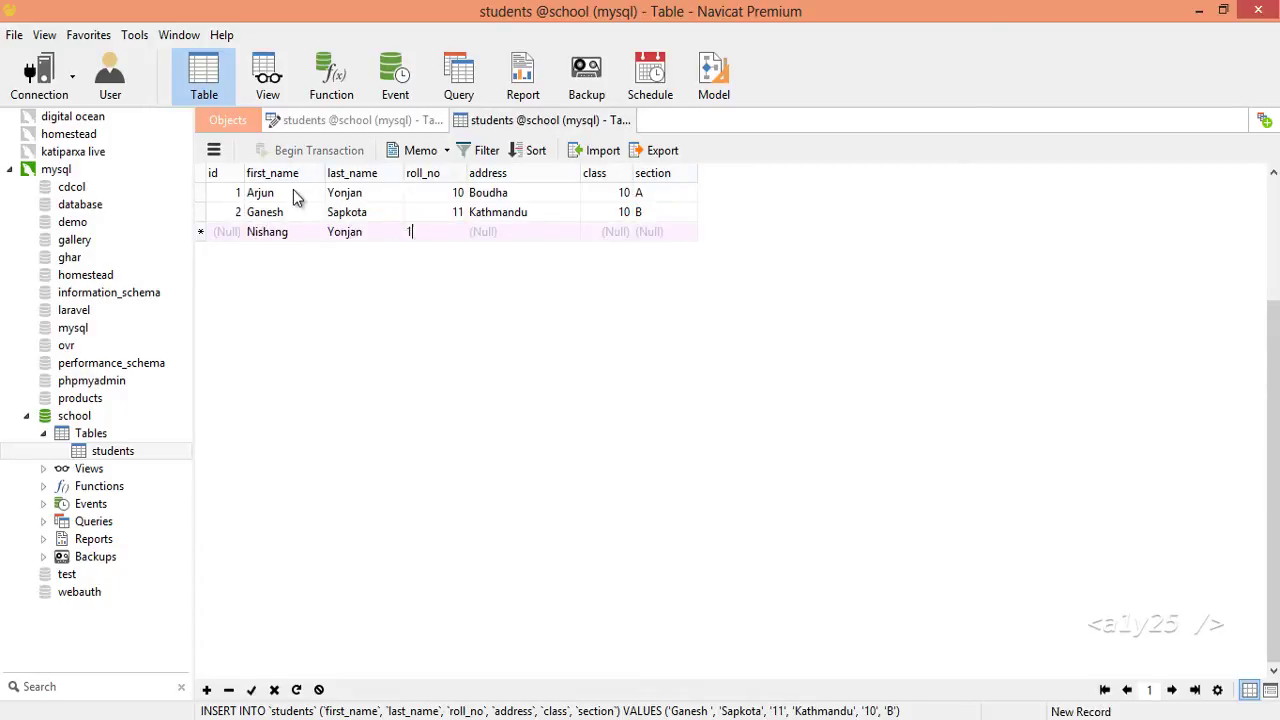
pyautogui.write('3')
pyautogui.press('Tab')
pyautogui.write('Tinchuli')
pyautogui.press('Tab')
pyautogui.write('6')
pyautogui.press('Tab')
pyautogui.write('C')
pyautogui.press('Return')
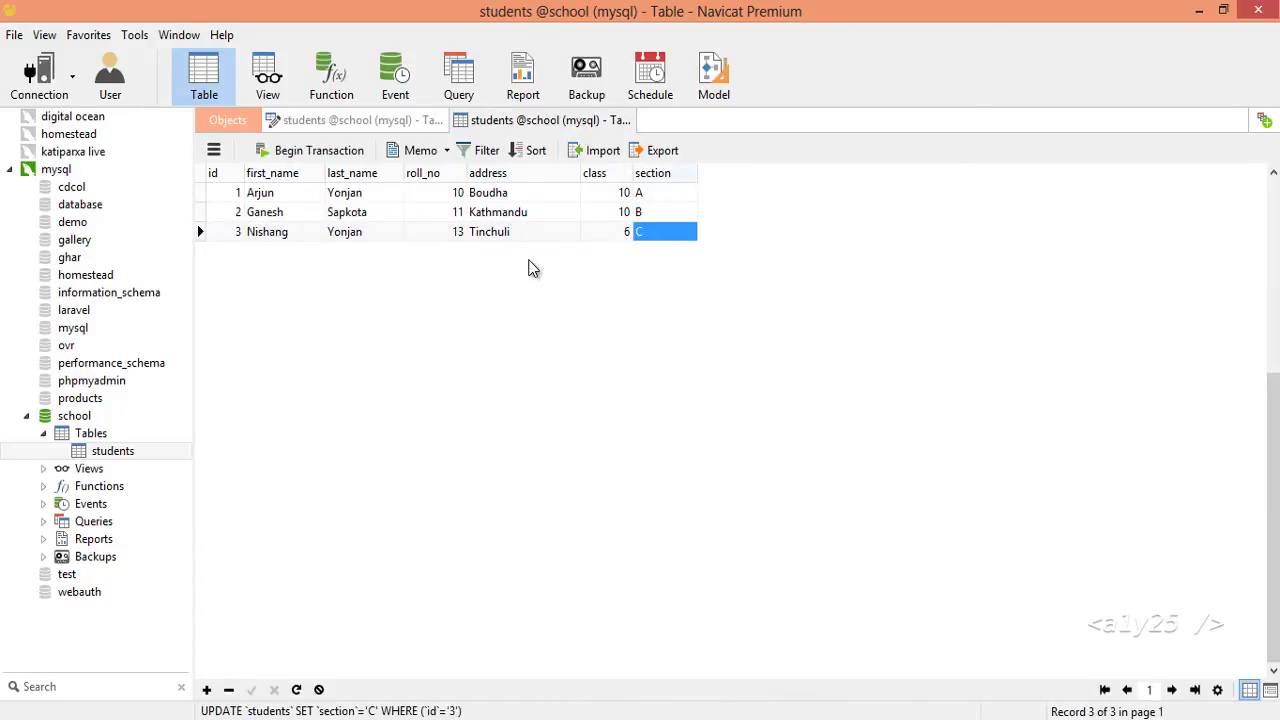
pyautogui.click(370, 120)
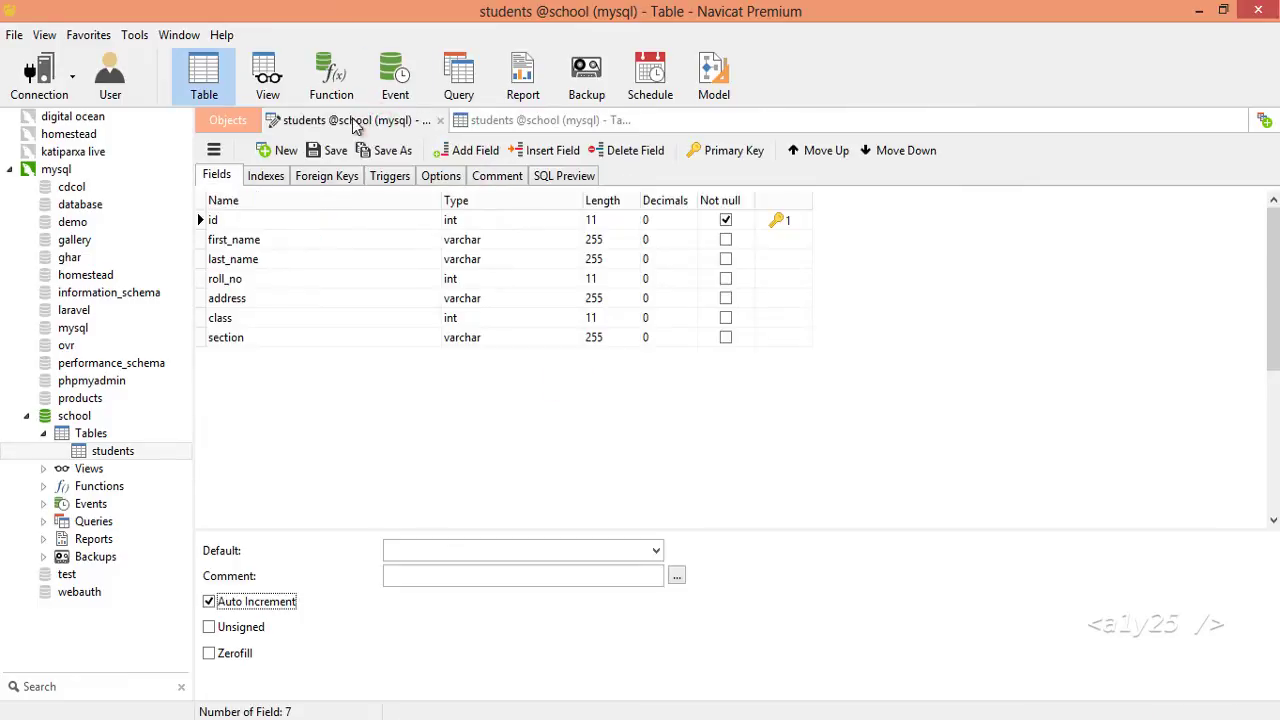
# Close the students tabs and add a new database trek_company under the mysql connection.
pyautogui.click(380, 120)
pyautogui.click(380, 120)
pyautogui.click(26, 415)
pyautogui.rightClick(56, 169)
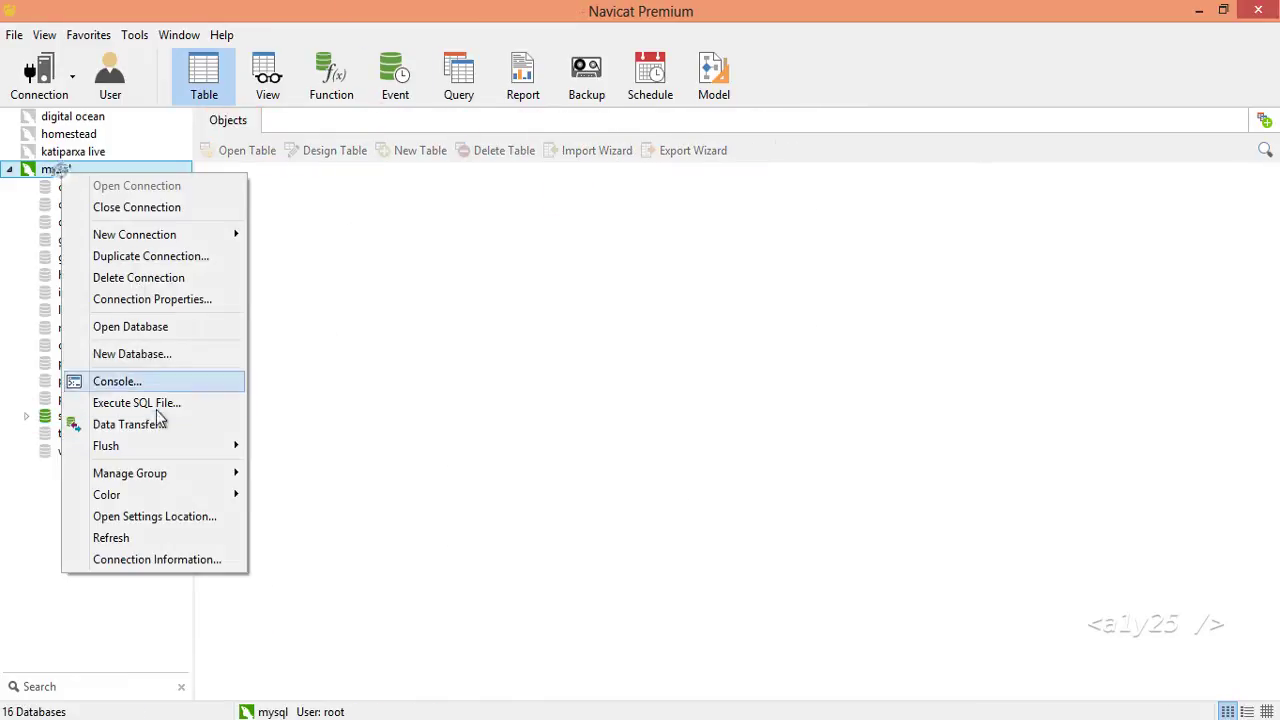
pyautogui.click(160, 355)
pyautogui.write('trek_company')
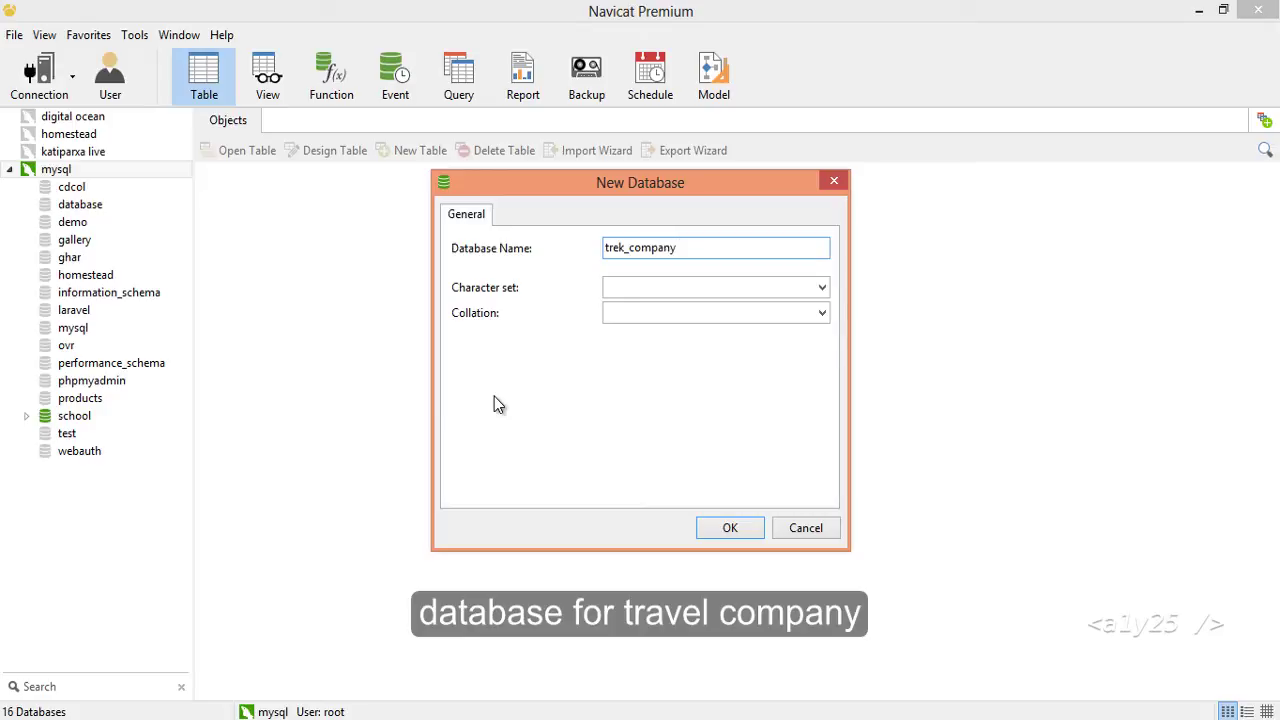
pyautogui.press('Return')
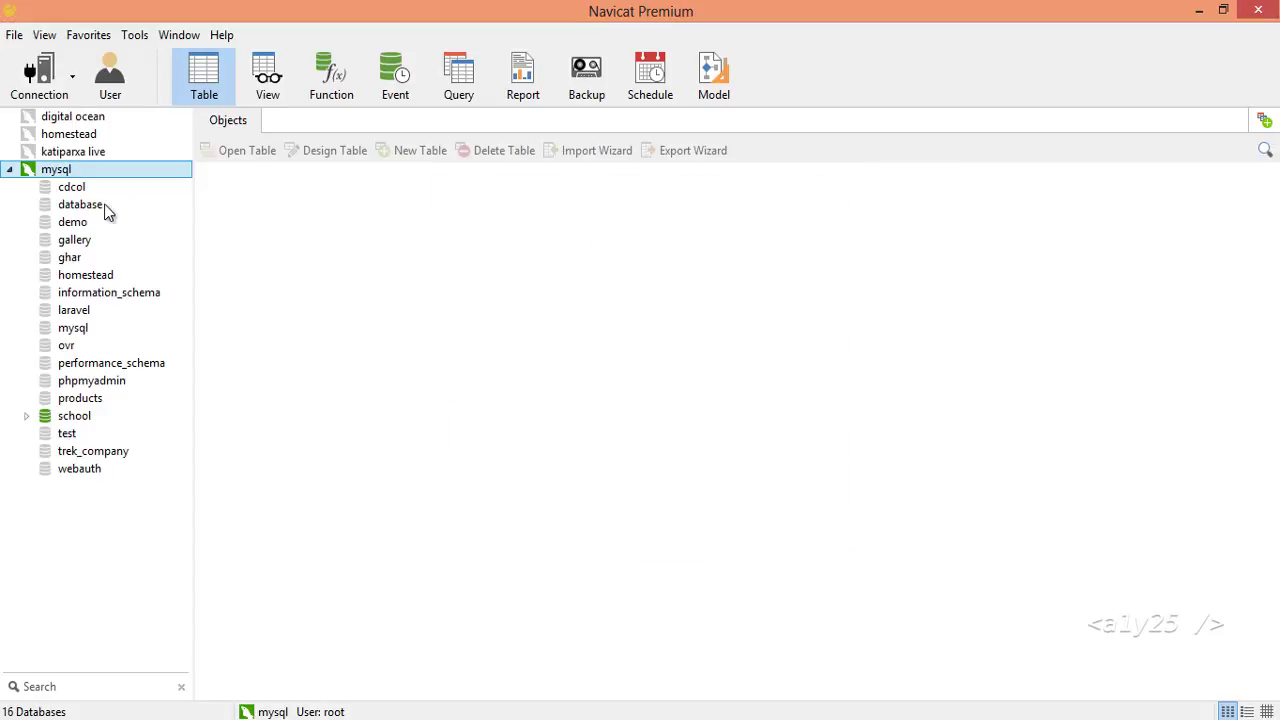
# Start a new table in trek_company with trip_name and a text-type description field.
pyautogui.doubleClick(88, 451)
pyautogui.rightClick(95, 472)
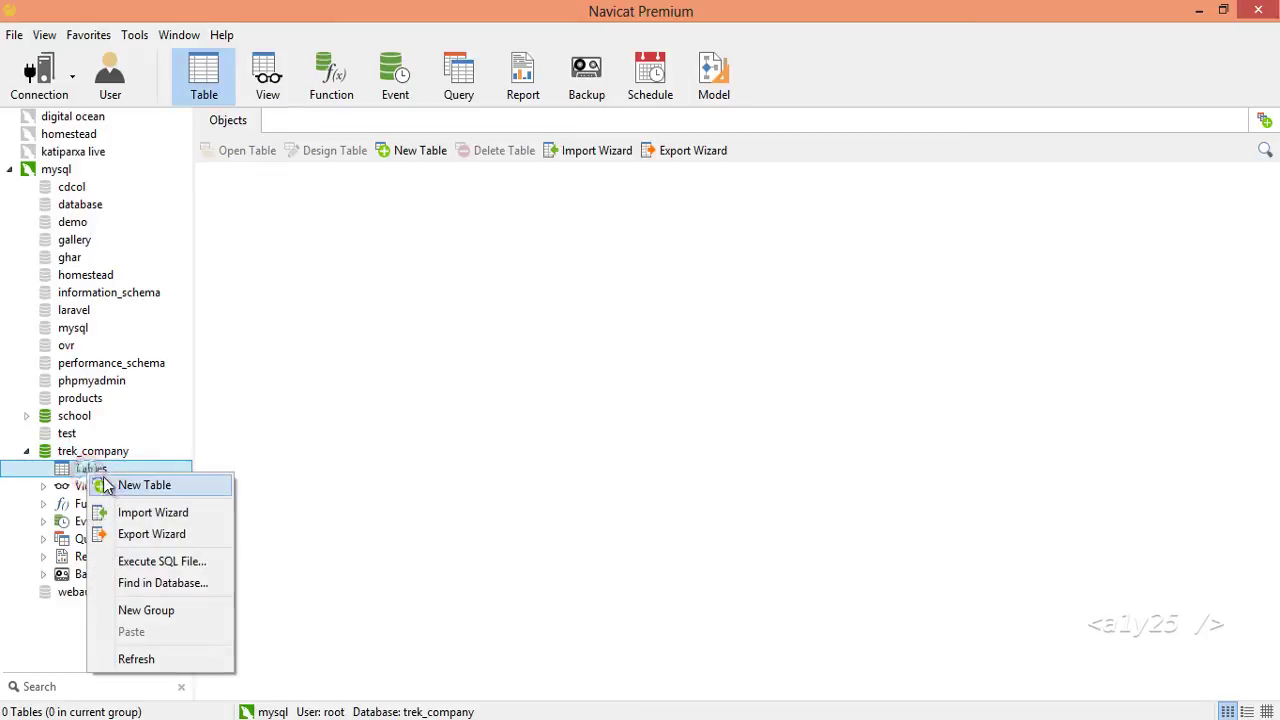
pyautogui.click(144, 485)
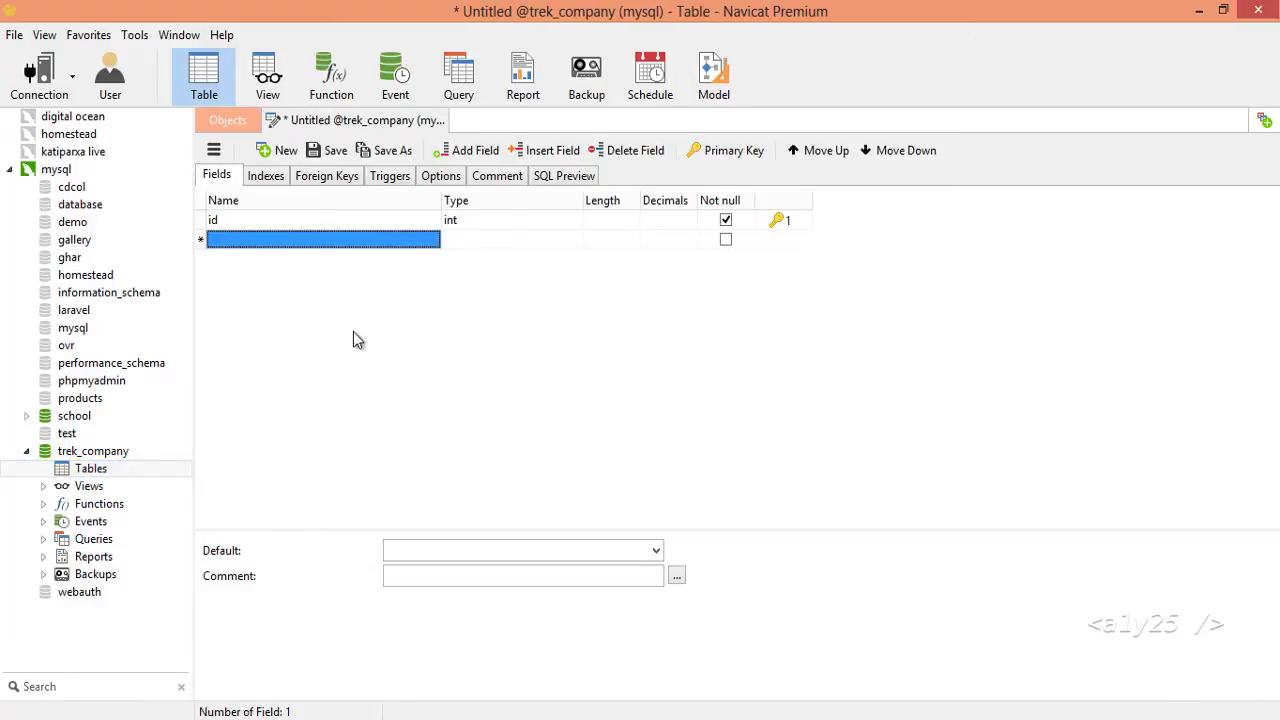
pyautogui.write('tri')
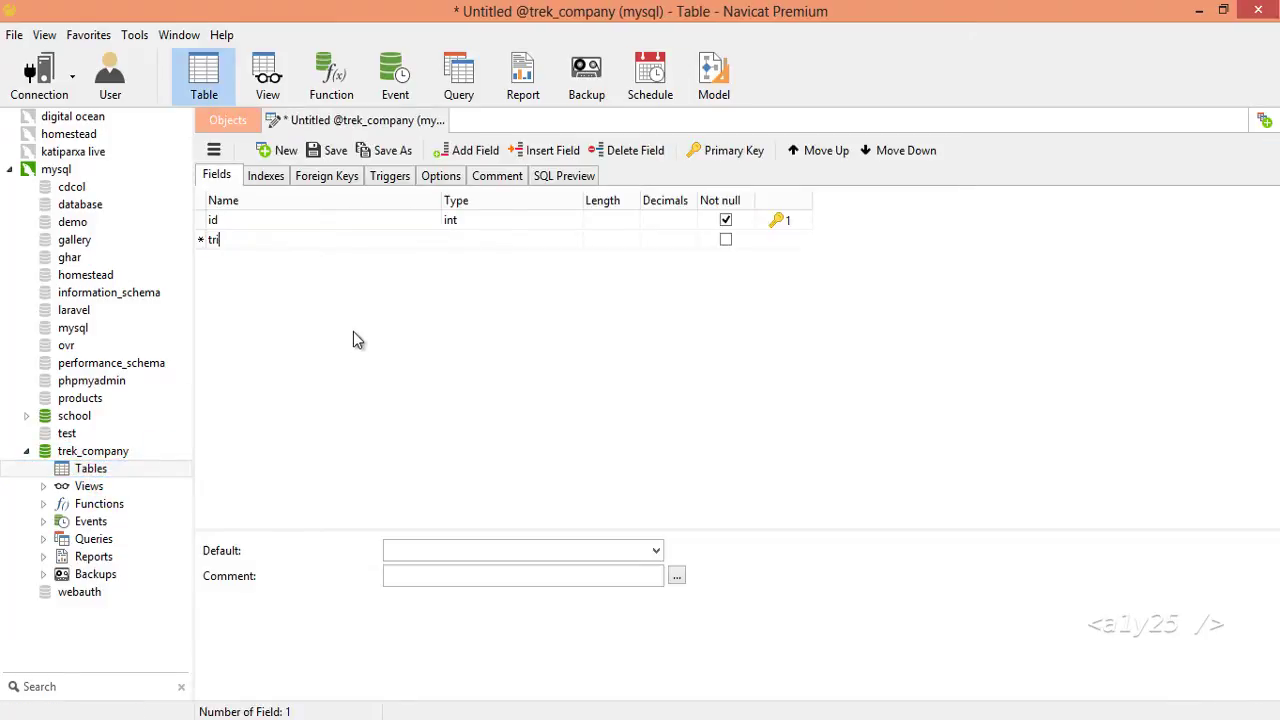
pyautogui.write('p_name')
pyautogui.press('Down')
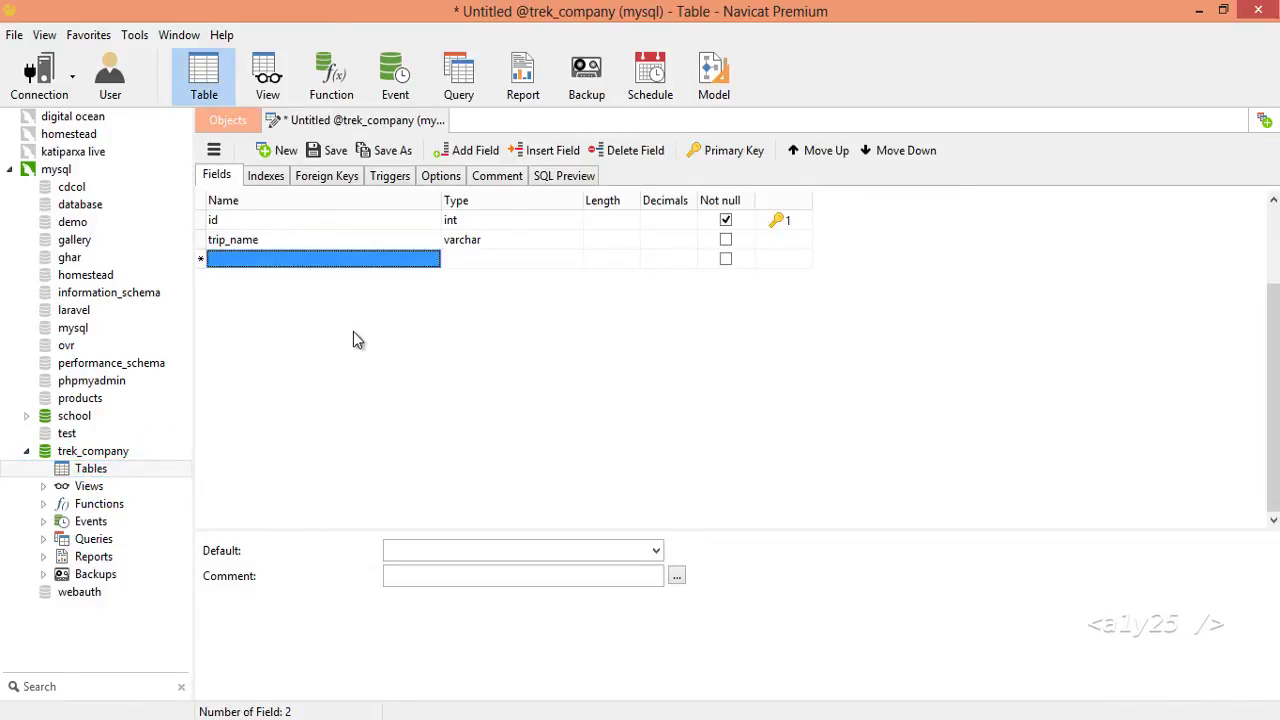
pyautogui.write('description')
pyautogui.press('Tab')
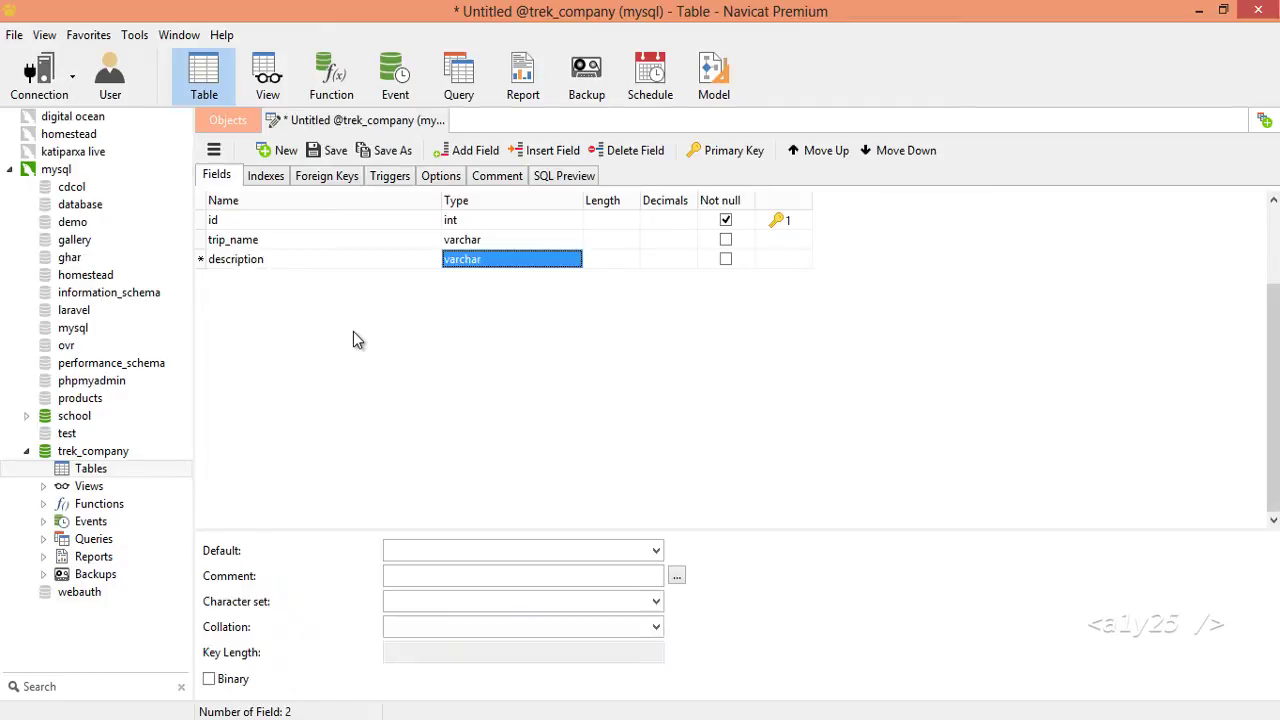
pyautogui.write('text')
pyautogui.press('Down')
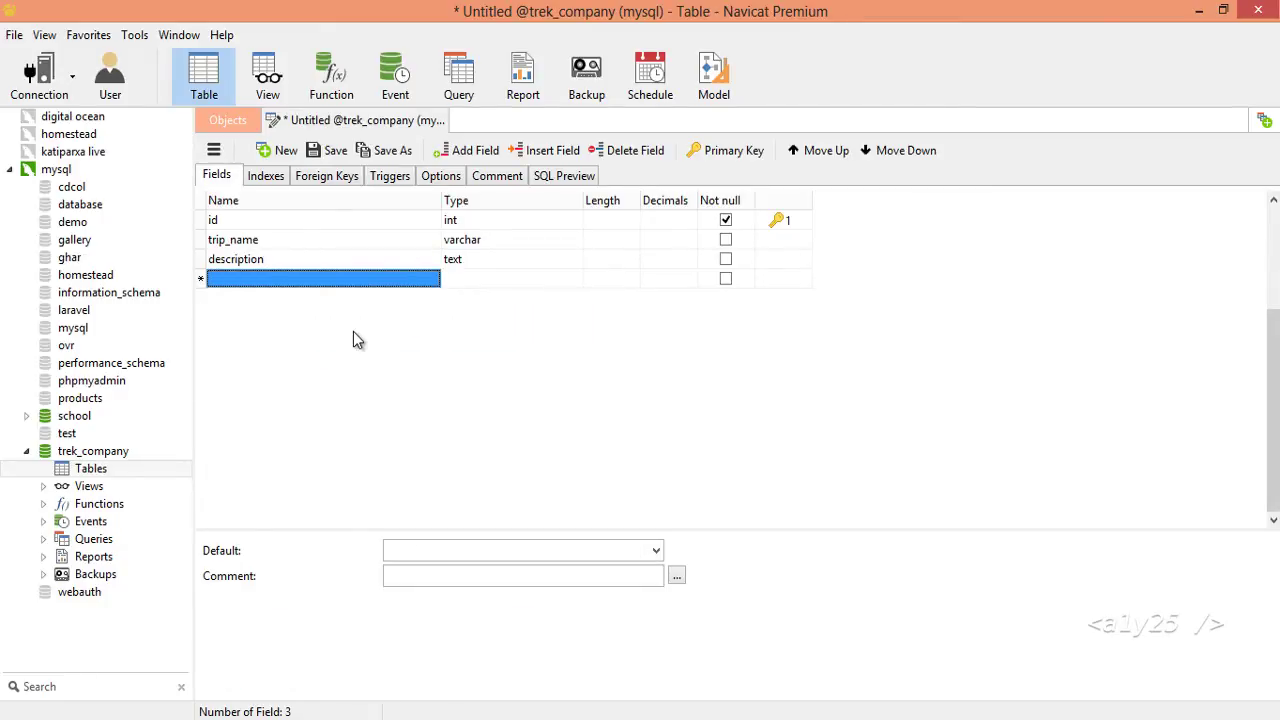
# Add duration, months, difficulty, decimal price and max_person fields.
pyautogui.write('duration')
pyautogui.press('Down')
pyautogui.write('months')
pyautogui.press('Tab')
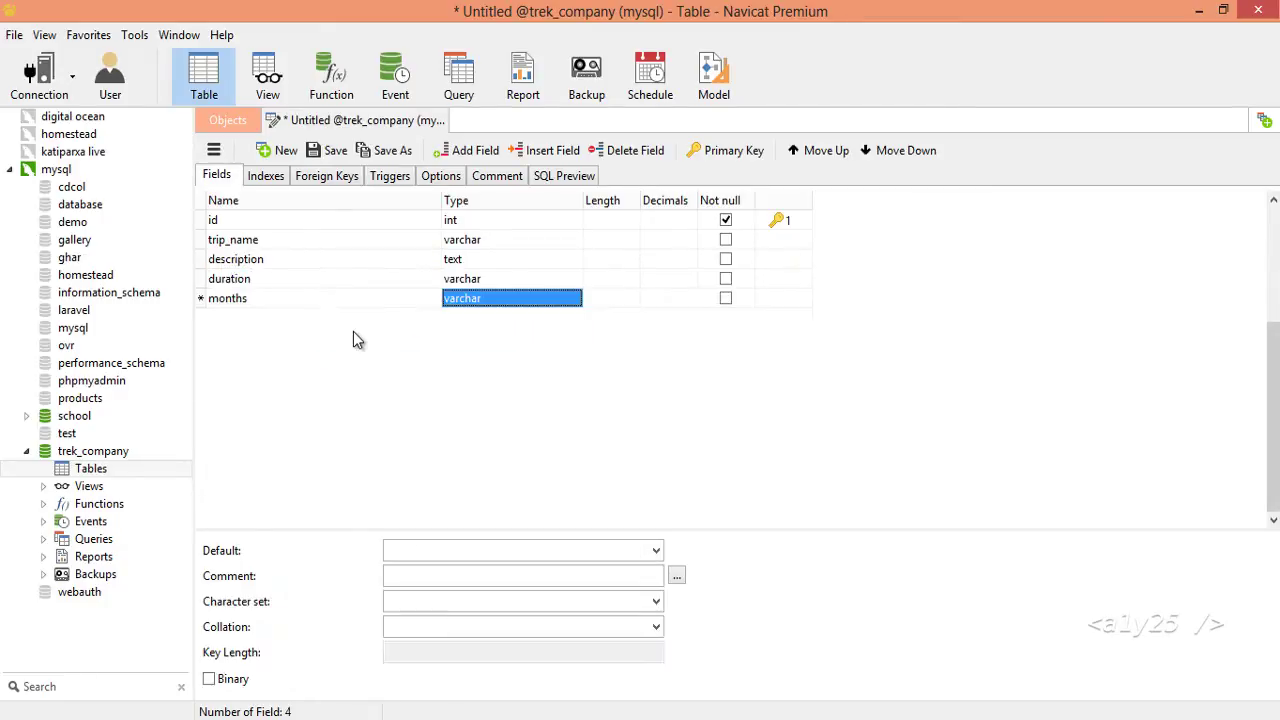
pyautogui.press('Down')
pyautogui.write('diffi')
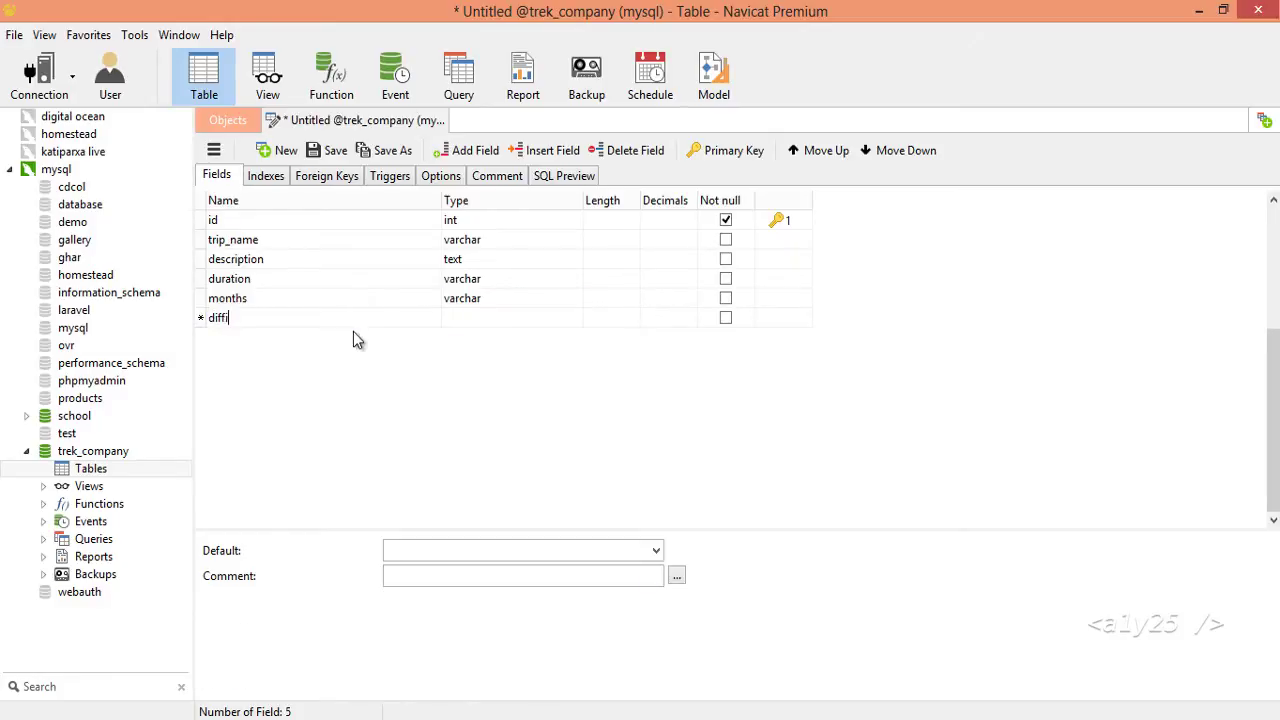
pyautogui.write('culty')
pyautogui.press('Tab')
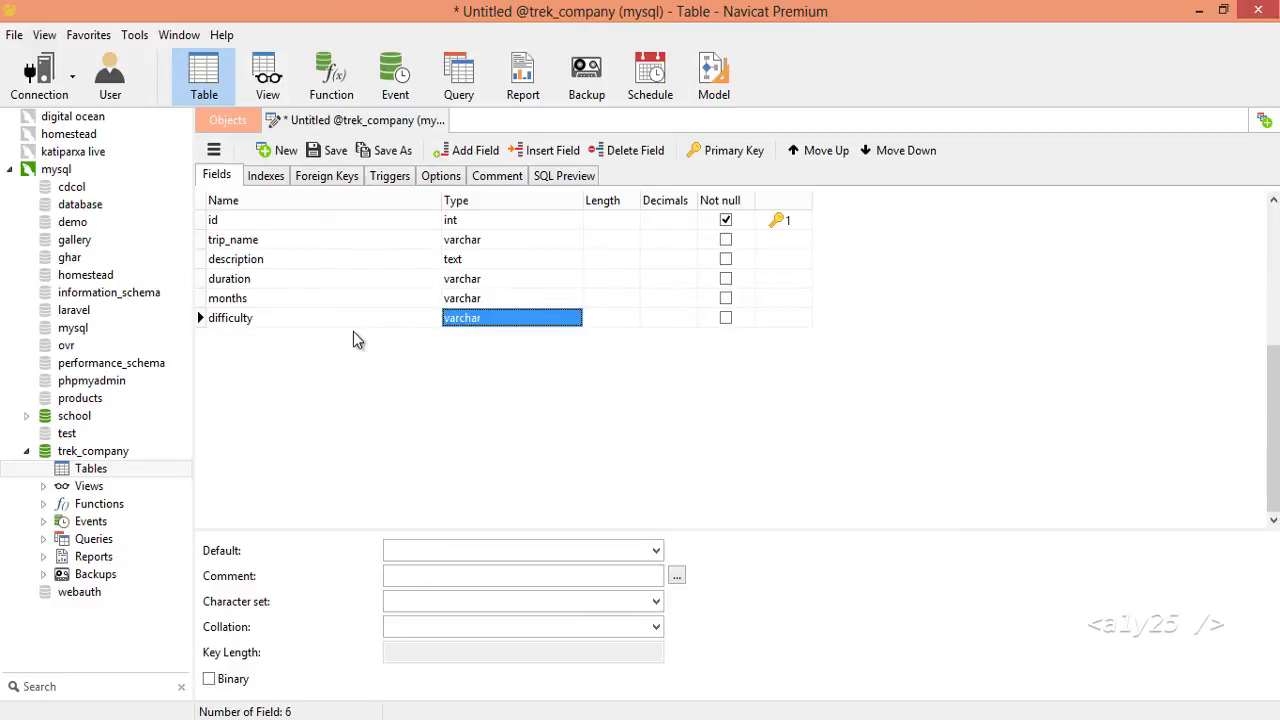
pyautogui.press('Down')
pyautogui.write('price')
pyautogui.press('Tab')
pyautogui.write('decimal')
pyautogui.press('Down')
pyautogui.write('max_person')
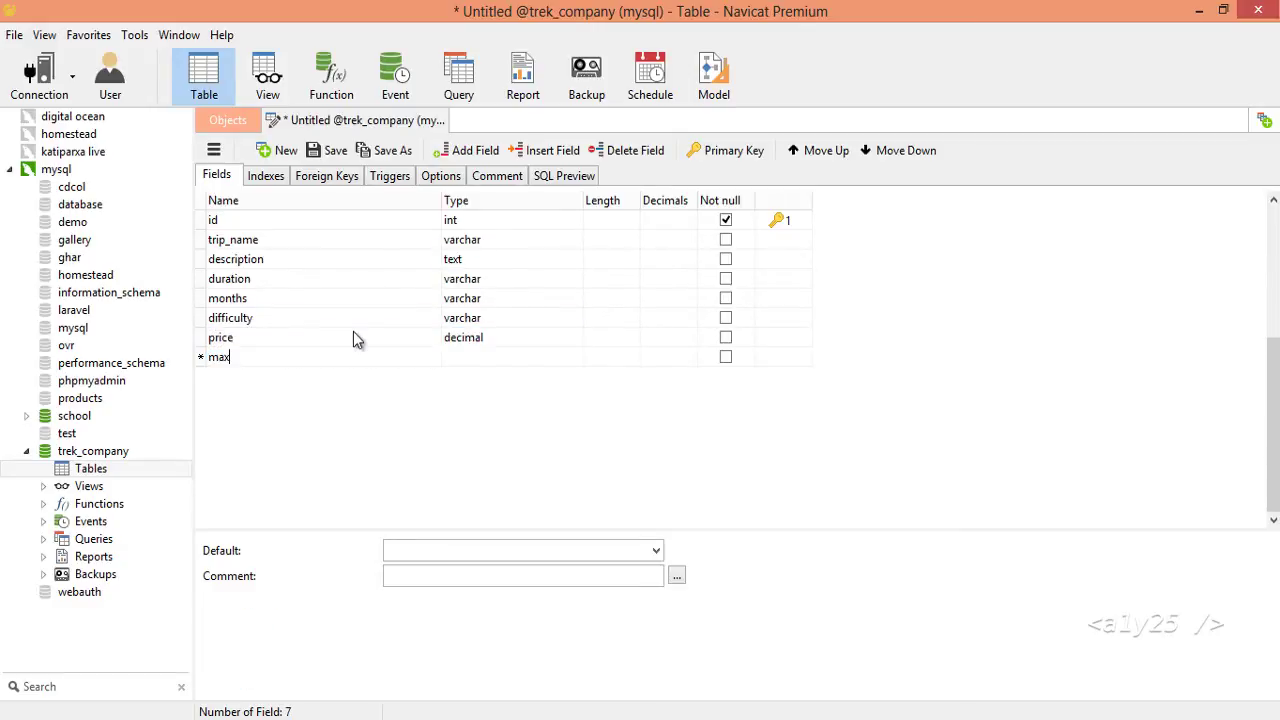
pyautogui.press('Down')
# Add min_person and set both max_person and min_person to int.
pyautogui.write('min_person')
pyautogui.press('Tab')
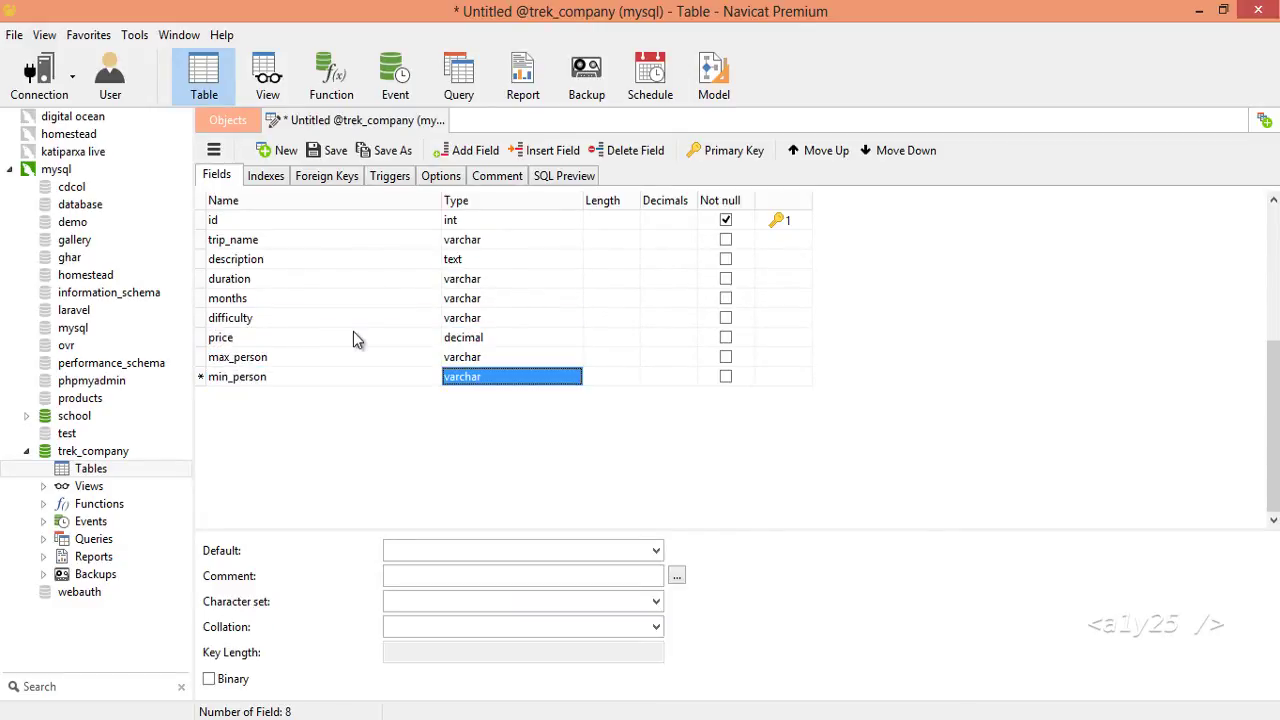
pyautogui.press('Up')
pyautogui.write('int')
pyautogui.press('Down')
pyautogui.write('int')
pyautogui.press('Up')
pyautogui.press('Up')
pyautogui.press('Up')
pyautogui.press('Up')
pyautogui.press('Up')
pyautogui.press('Up')
pyautogui.press('Up')
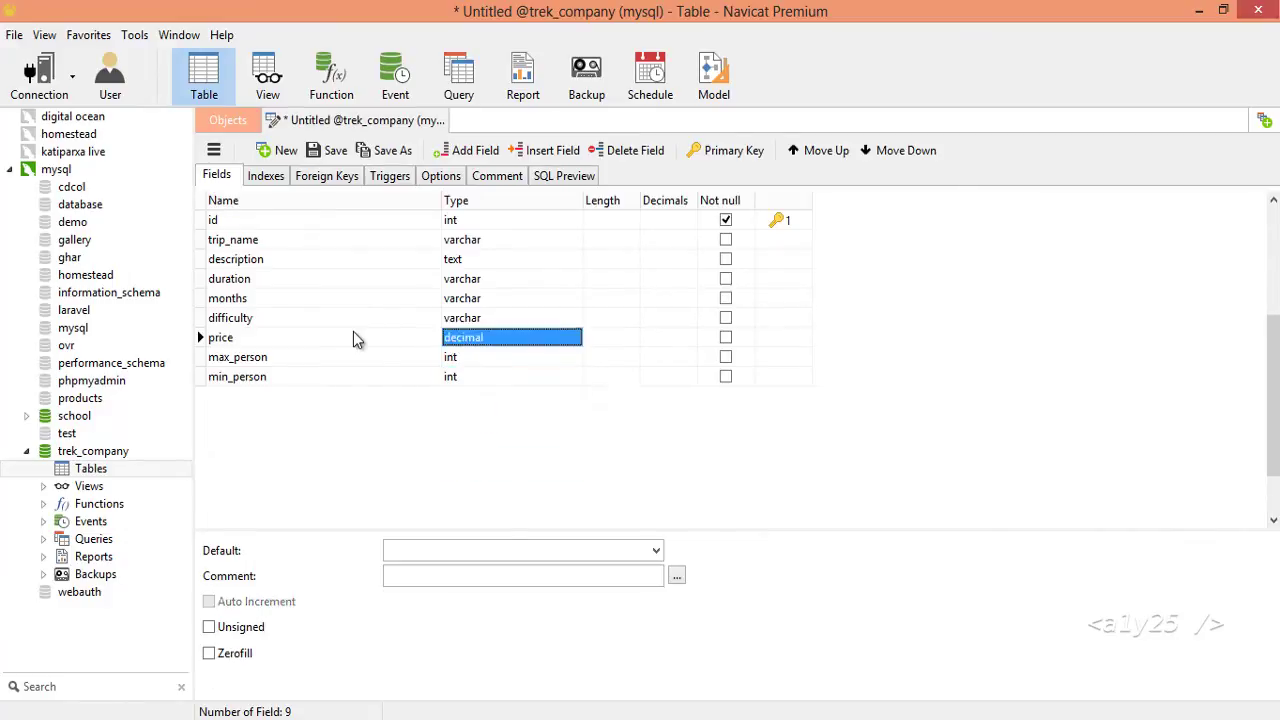
pyautogui.press('Up')
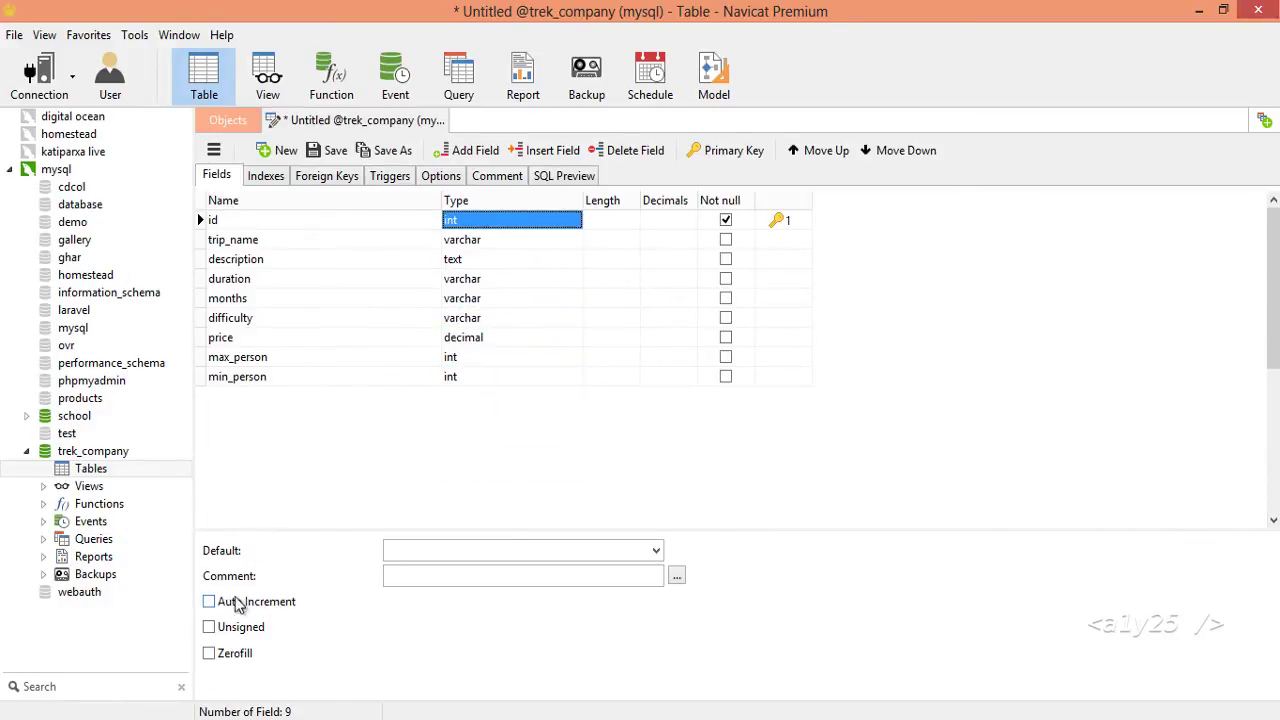
# Make id auto-increment, save the table as trips, and select it in trek_company.
pyautogui.click(209, 601)
pyautogui.hotkey('ctrl', 's')
pyautogui.write('trips')
pyautogui.press('Return')
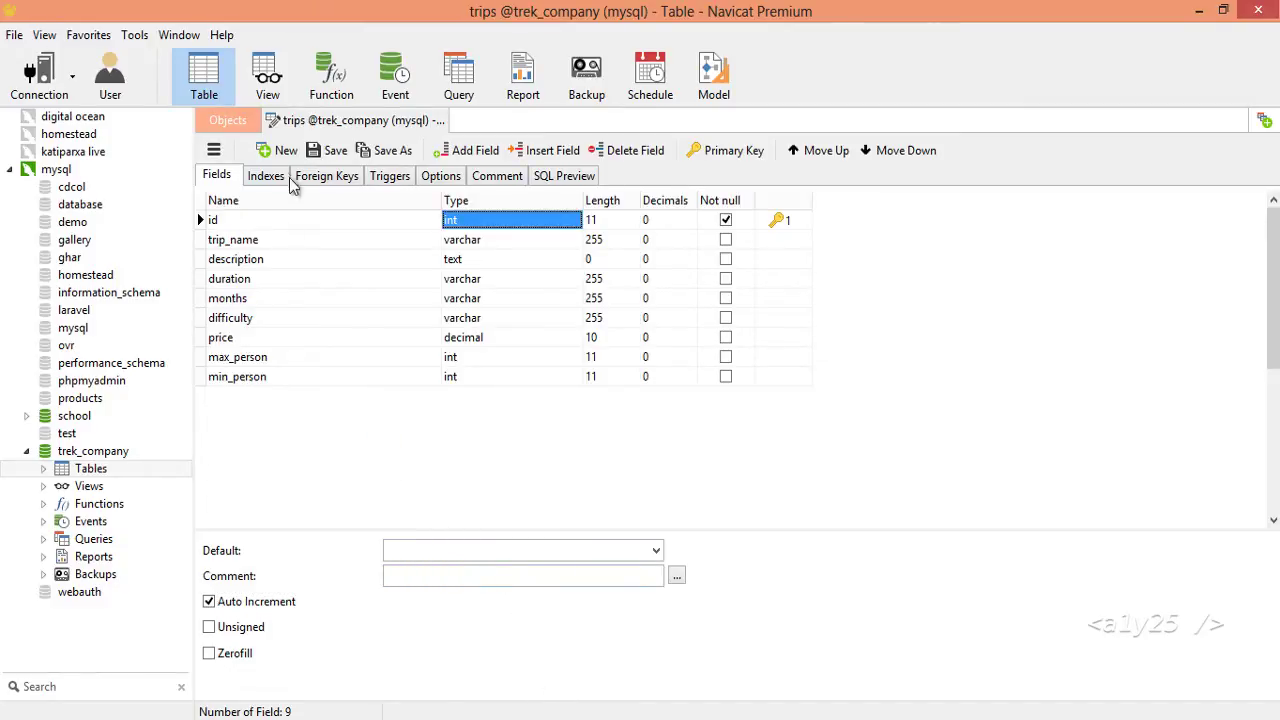
pyautogui.click(43, 468)
pyautogui.click(90, 487)
# Add Everest Base Camp: 21 days, Jan, Feb, March, normal, price 1000, max 15, min 5.
pyautogui.doubleClick(100, 487)
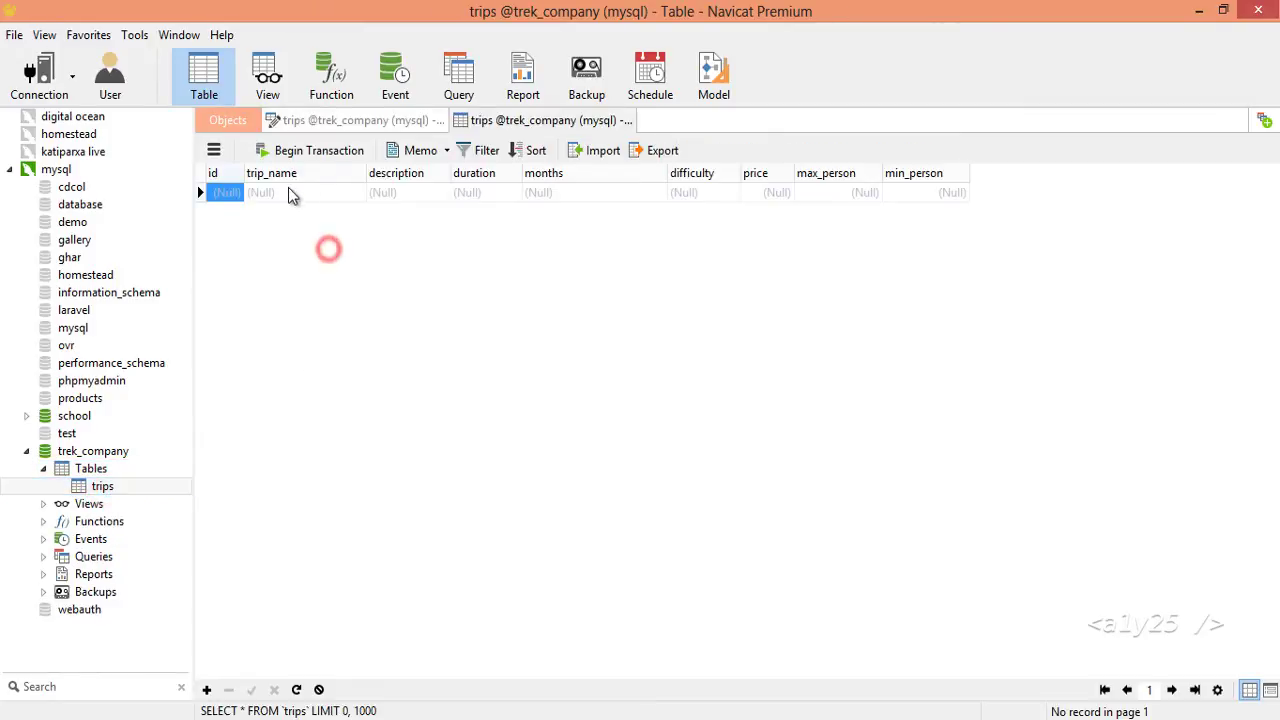
pyautogui.click(341, 199)
pyautogui.write('Everest Base Camp')
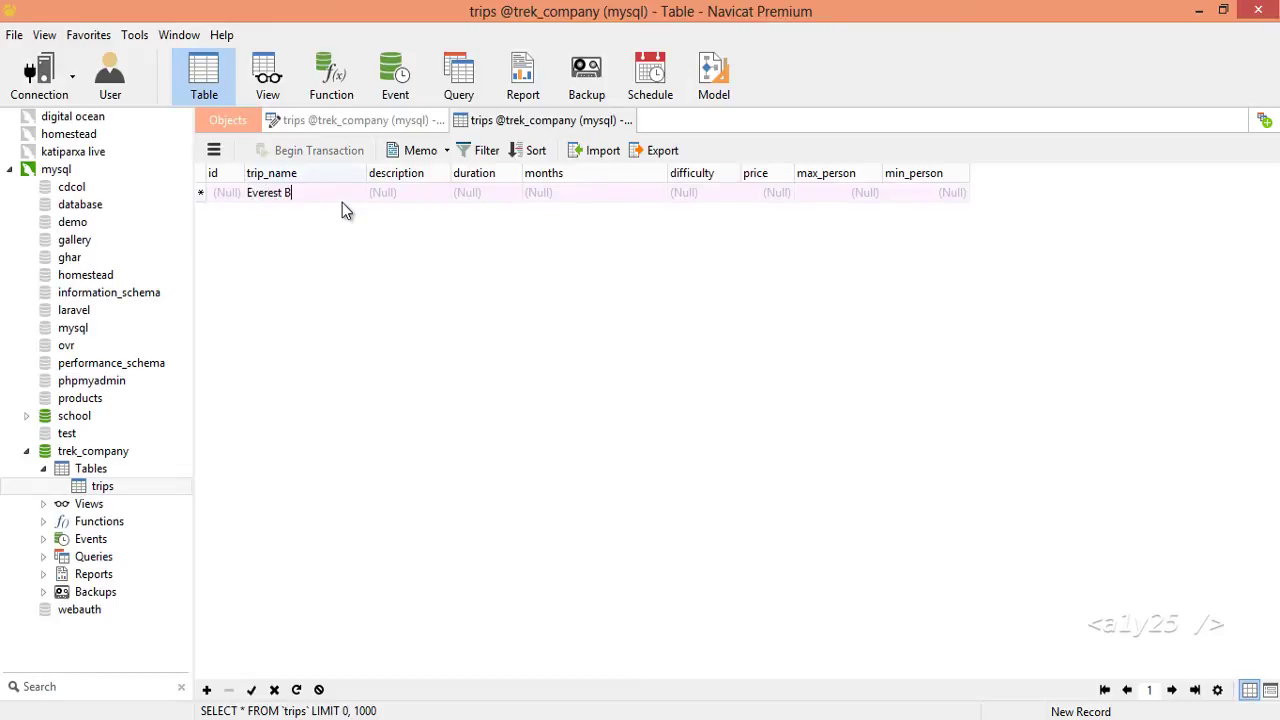
pyautogui.press('Tab')
pyautogui.press('Tab')
pyautogui.write('21 days')
pyautogui.press('Tab')
pyautogui.write('Jan')
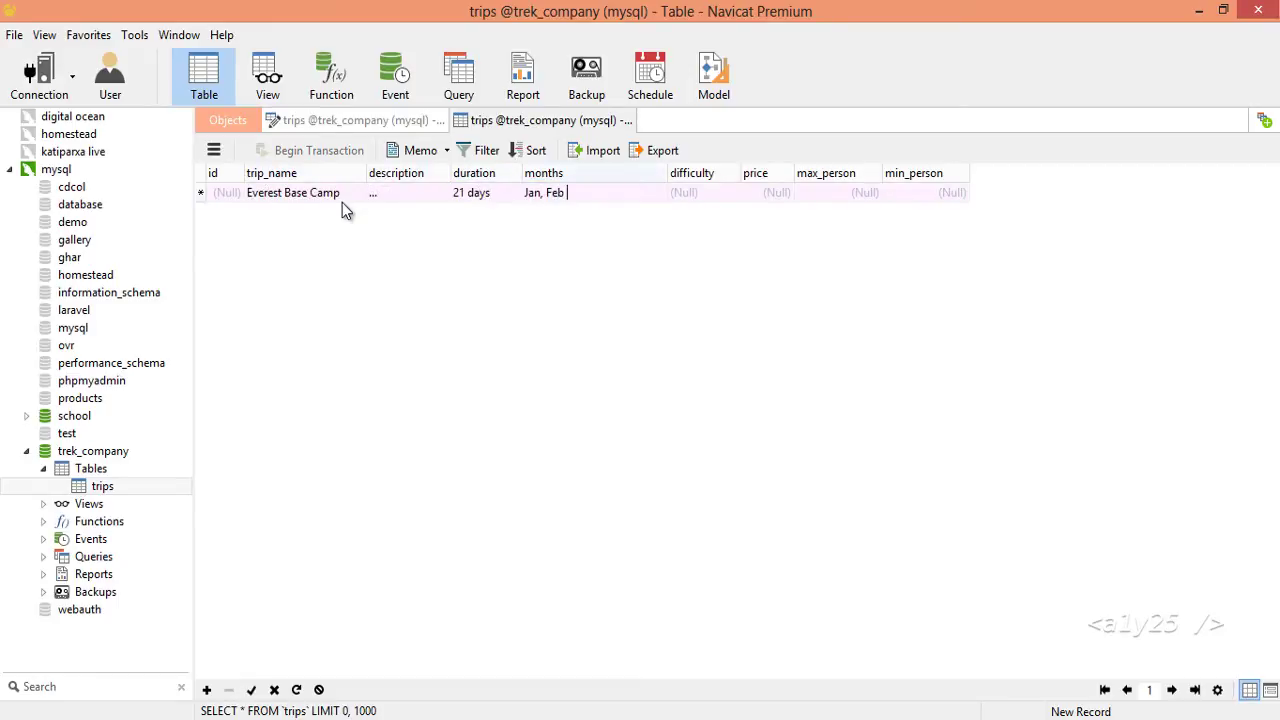
pyautogui.write(', Feb, March')
pyautogui.press('Tab')
pyautogui.write('normal')
pyautogui.press('Tab')
pyautogui.write('1000')
pyautogui.press('Tab')
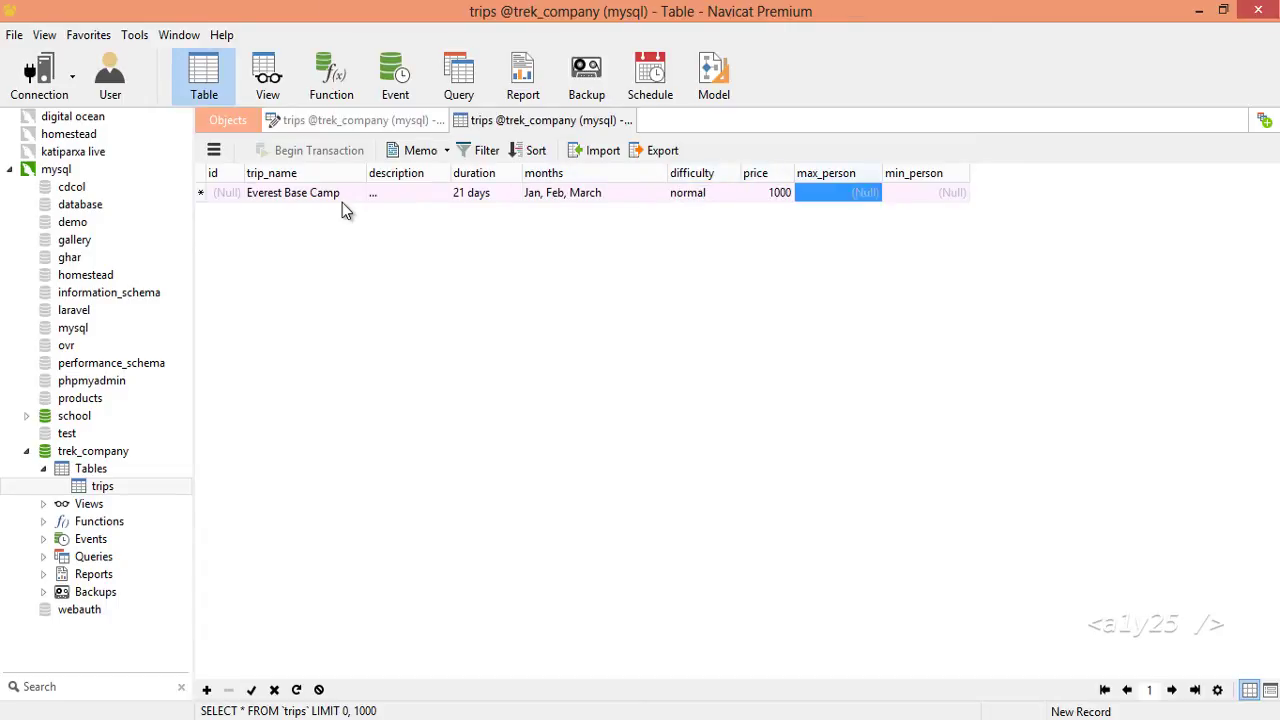
pyautogui.write('15')
pyautogui.press('Tab')
pyautogui.write('5')
pyautogui.press('Tab')
# Add Annapurna Base Camp: 25 days, April, May, June, difficult, price 1500, max 14, min 8.
pyautogui.press('Tab')
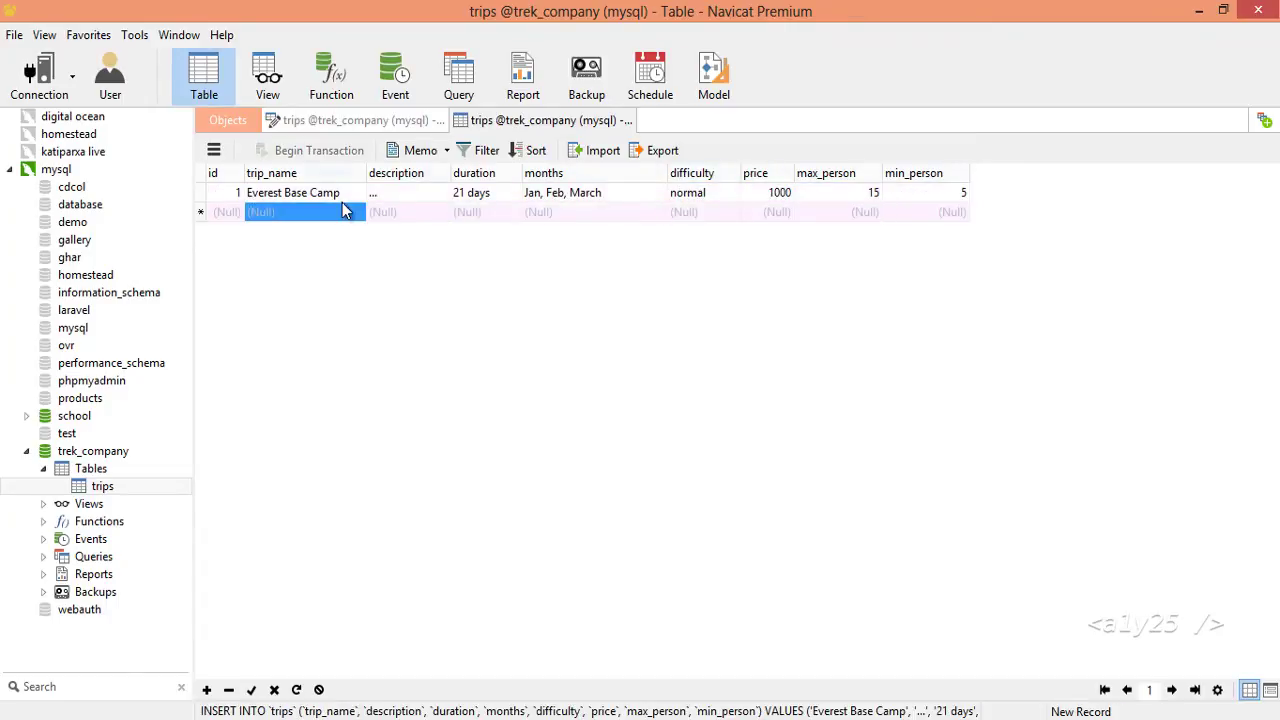
pyautogui.write('Annapurna Base Camp')
pyautogui.press('Tab')
pyautogui.press('Tab')
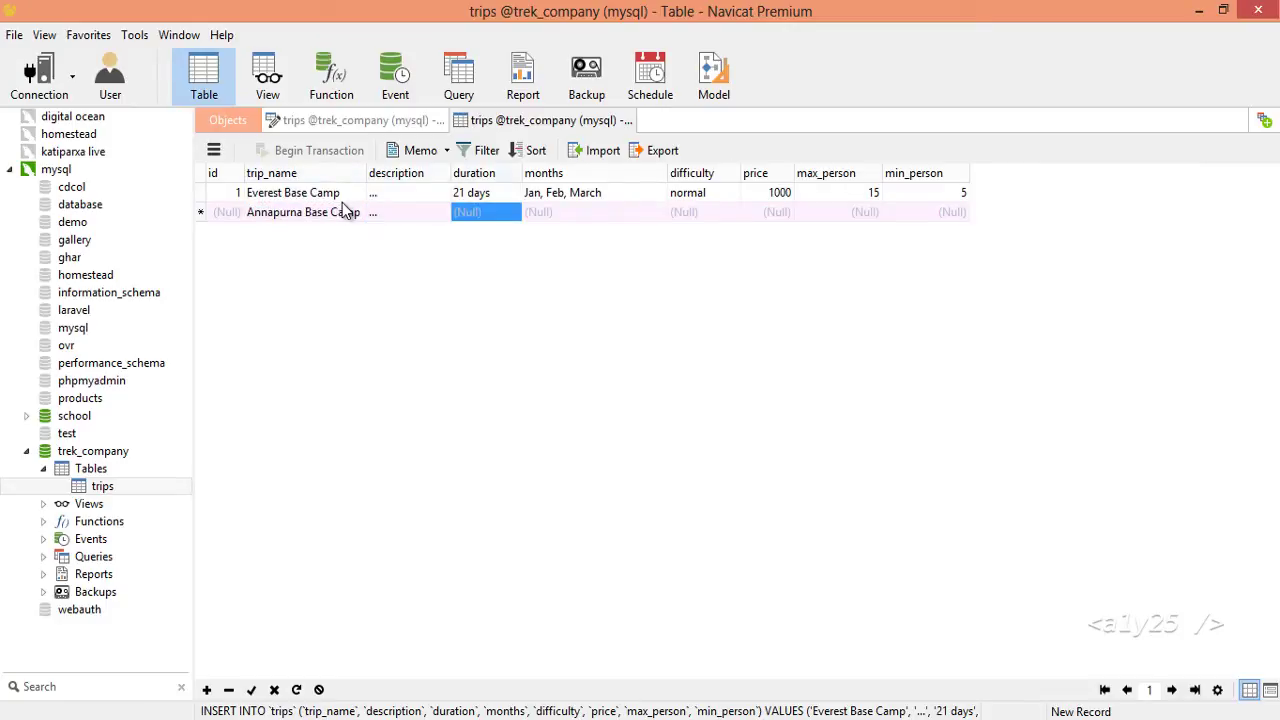
pyautogui.write('25 days')
pyautogui.press('Tab')
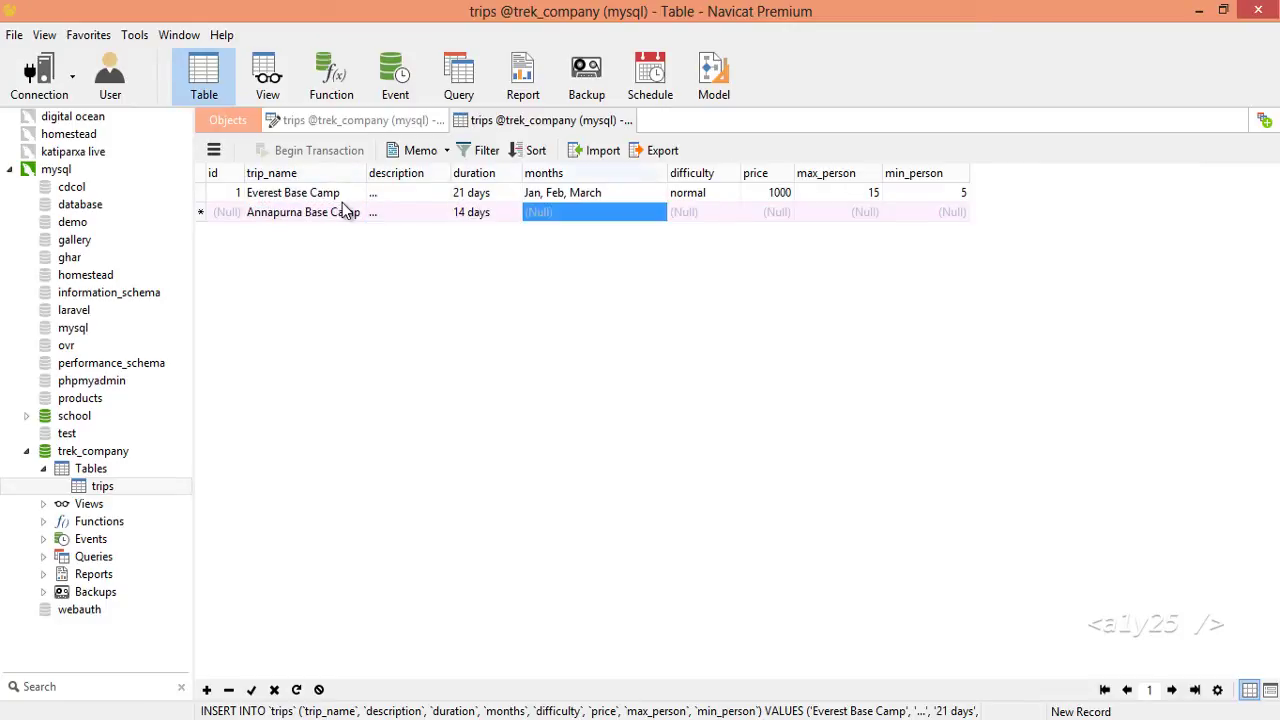
pyautogui.write('April, May, June')
pyautogui.press('Tab')
pyautogui.write('d')
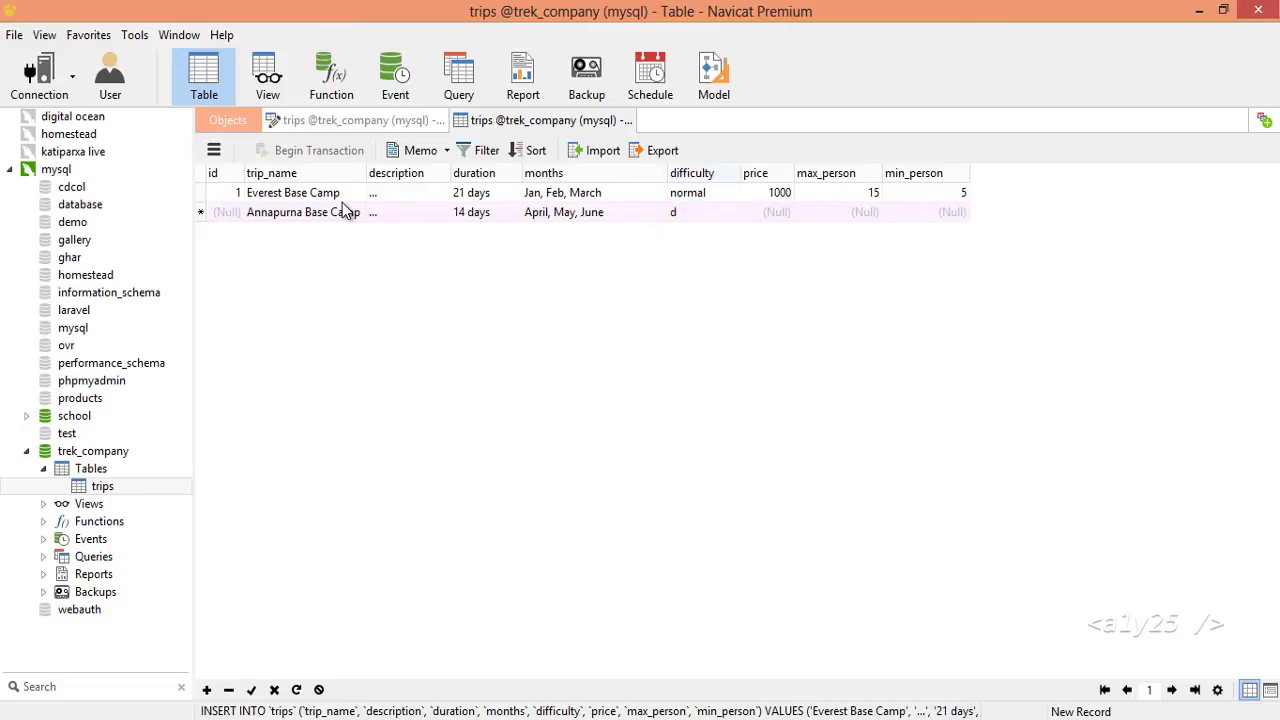
pyautogui.write('ifficult')
pyautogui.press('Tab')
pyautogui.write('1500')
pyautogui.press('Tab')
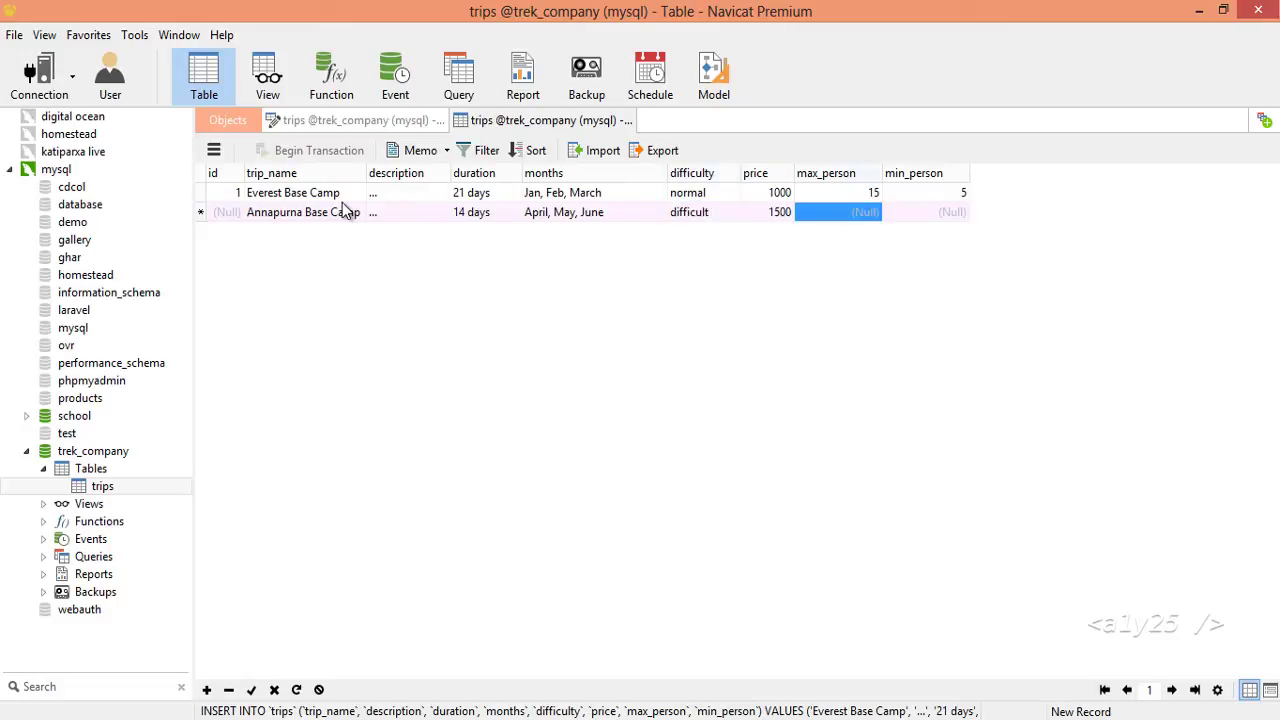
pyautogui.write('14')
pyautogui.press('Tab')
pyautogui.write('8')
pyautogui.press('Return')
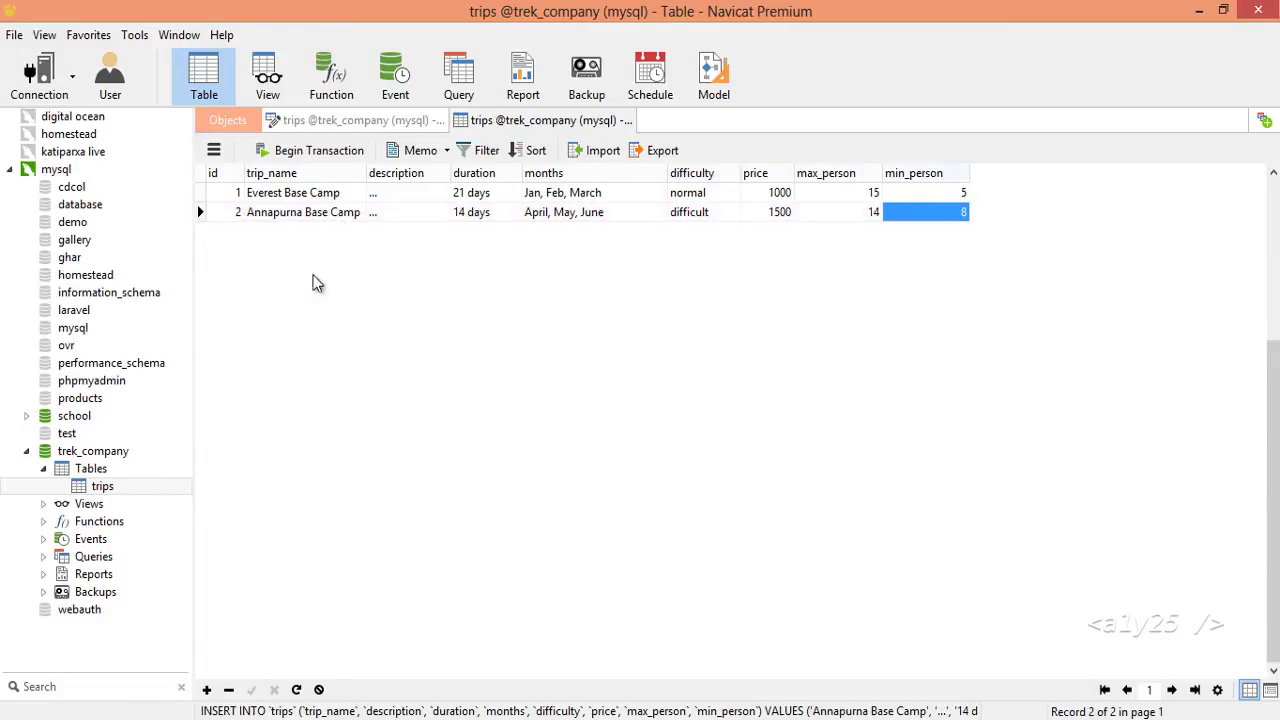
pyautogui.click(27, 451)
# Close both trips table tabs and create a new database named bike_reg_company on the mysql connection.
pyautogui.rightClick(60, 169)
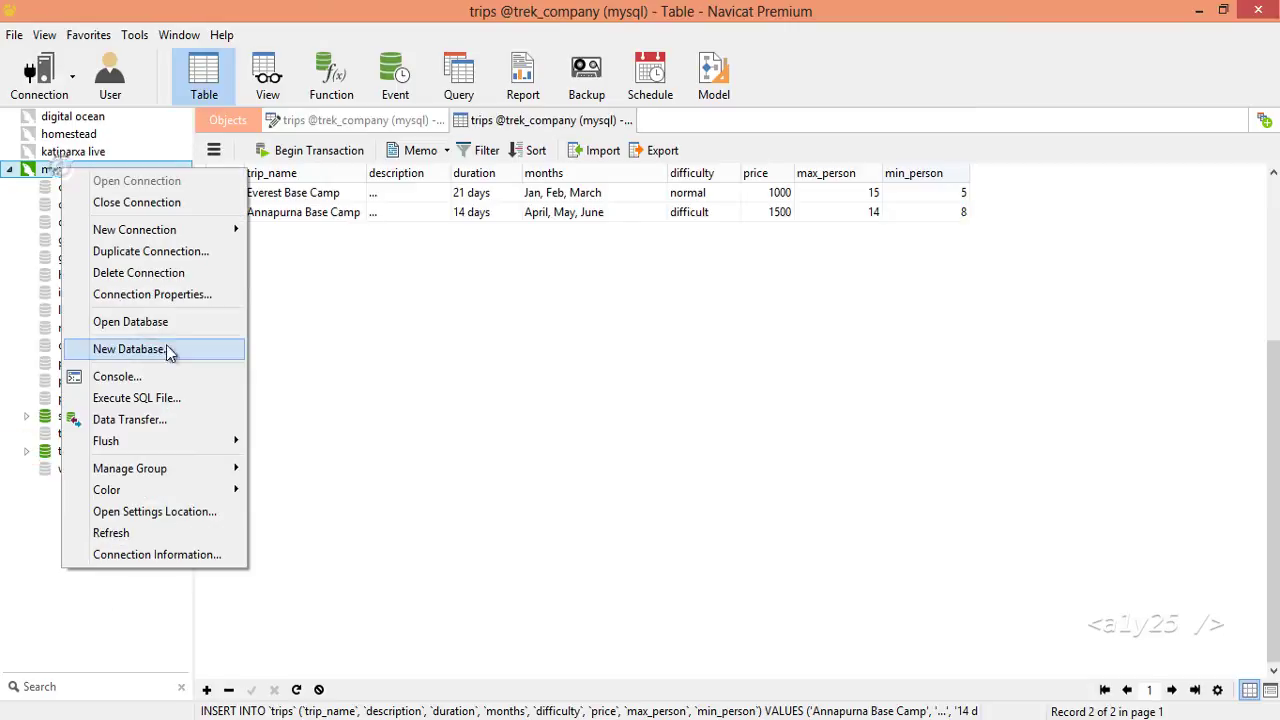
pyautogui.click(394, 121)
pyautogui.click(392, 121)
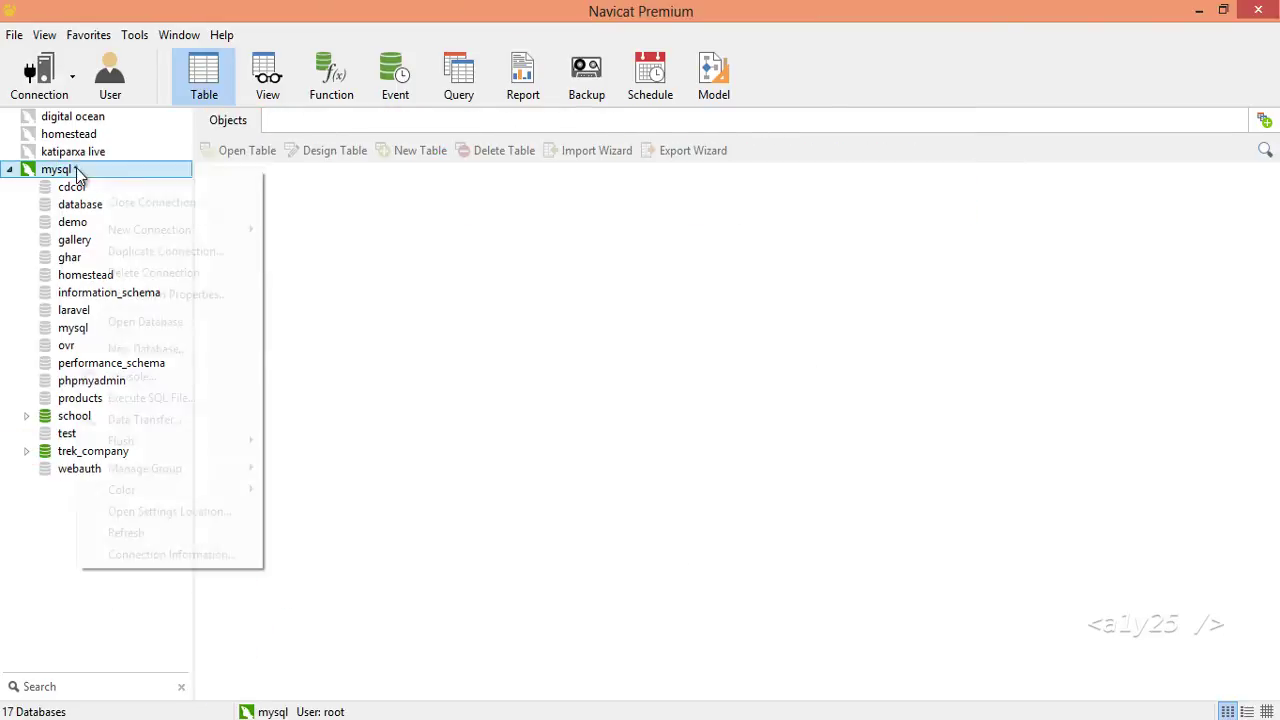
pyautogui.click(159, 348)
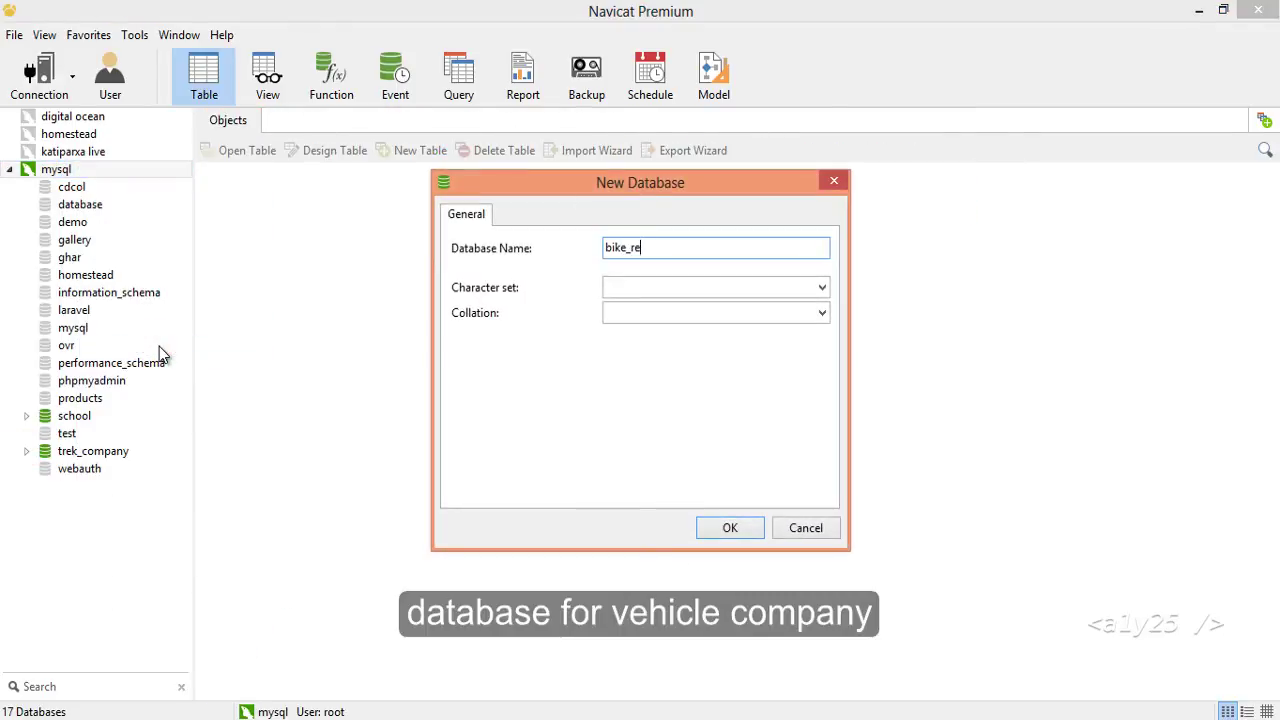
pyautogui.write('bike_reg_co')
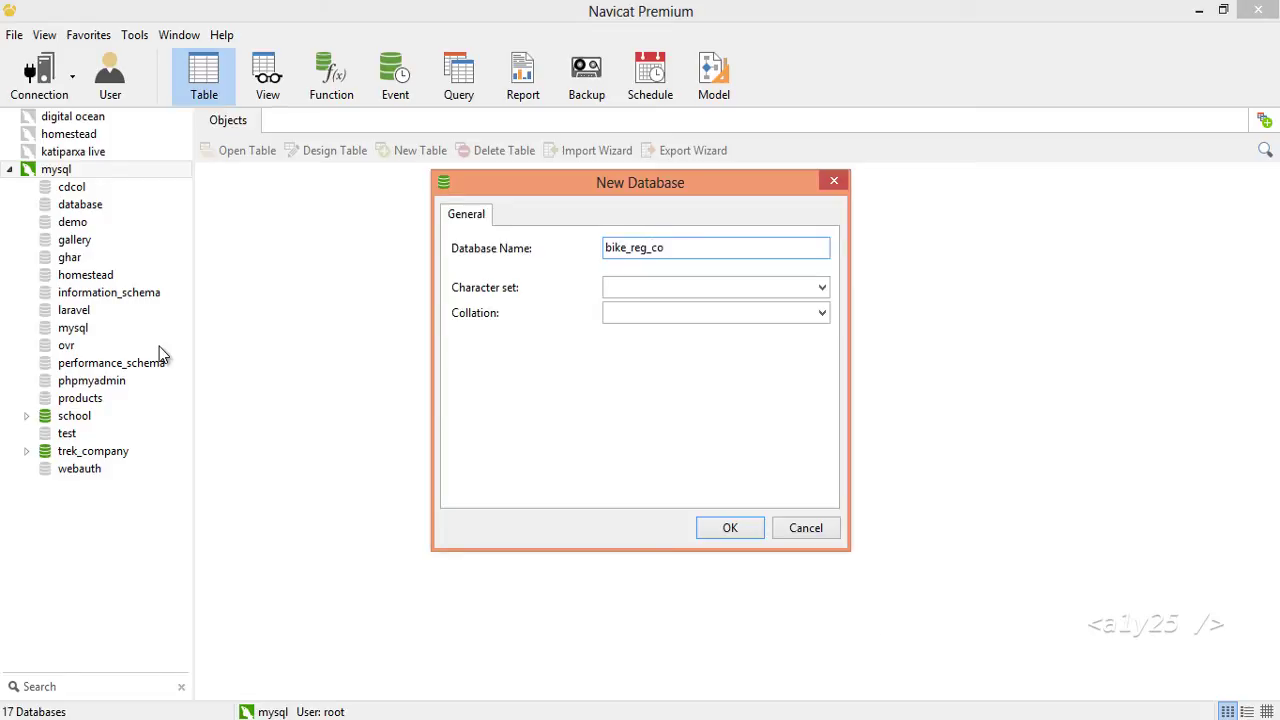
pyautogui.write('mpany')
pyautogui.press('Return')
# Open bike_reg_company and start a new table design in it.
pyautogui.doubleClick(104, 188)
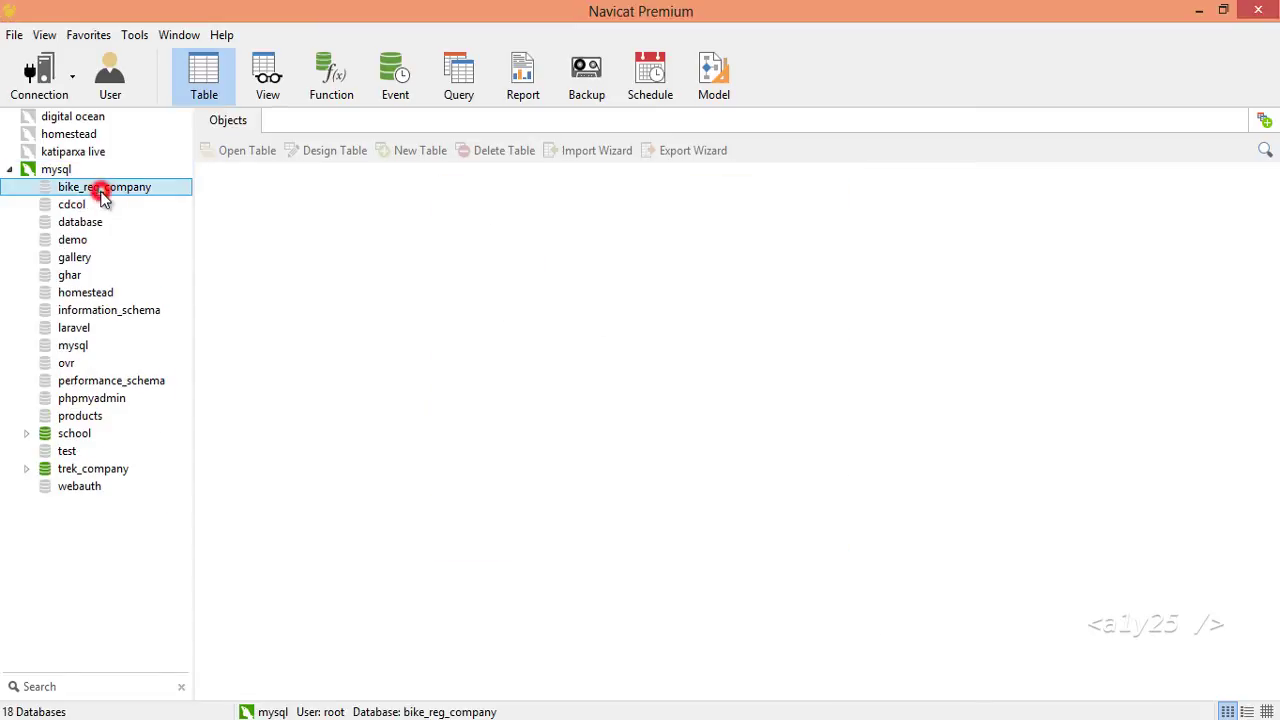
pyautogui.rightClick(95, 204)
pyautogui.click(153, 217)
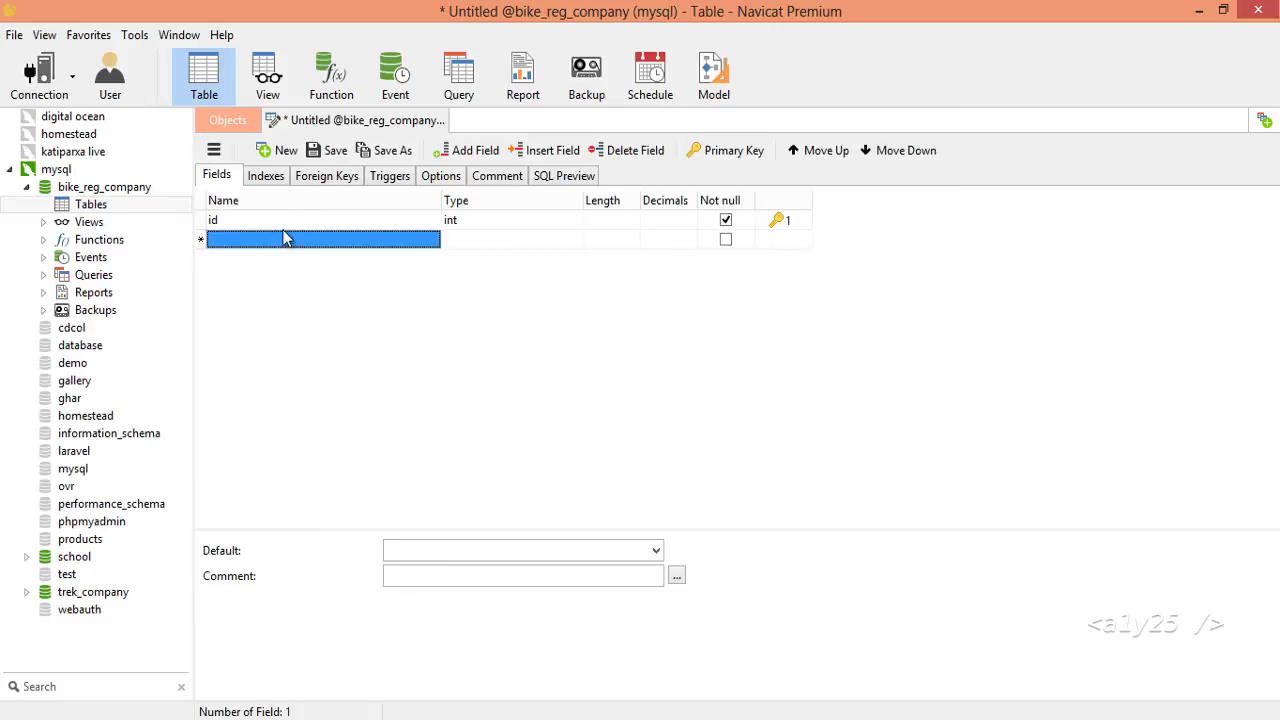
# Make id auto-increment and add fields model, brand, engine_no, chasis, plate_no and person.
pyautogui.click(242, 604)
pyautogui.click(265, 229)
pyautogui.press('Down')
pyautogui.write('model')
pyautogui.press('Down')
pyautogui.write('brand')
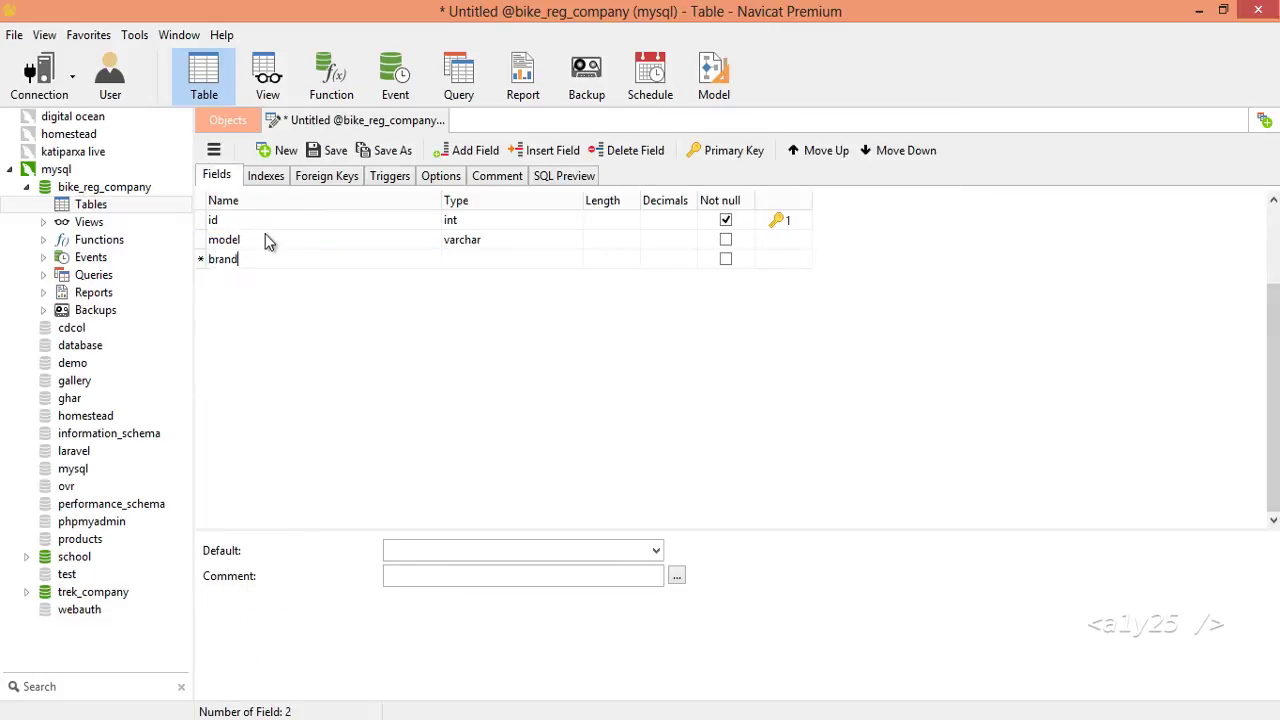
pyautogui.press('Down')
pyautogui.write('engine_no')
pyautogui.press('Down')
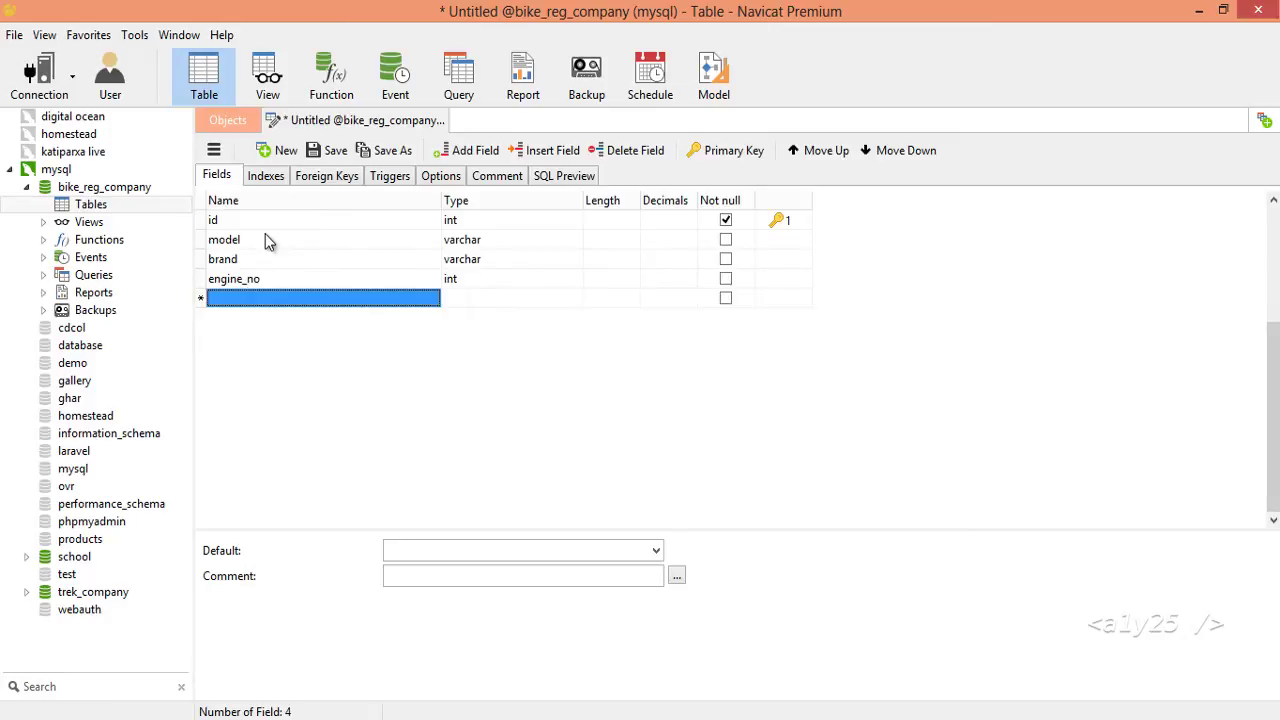
pyautogui.write('chasis_no')
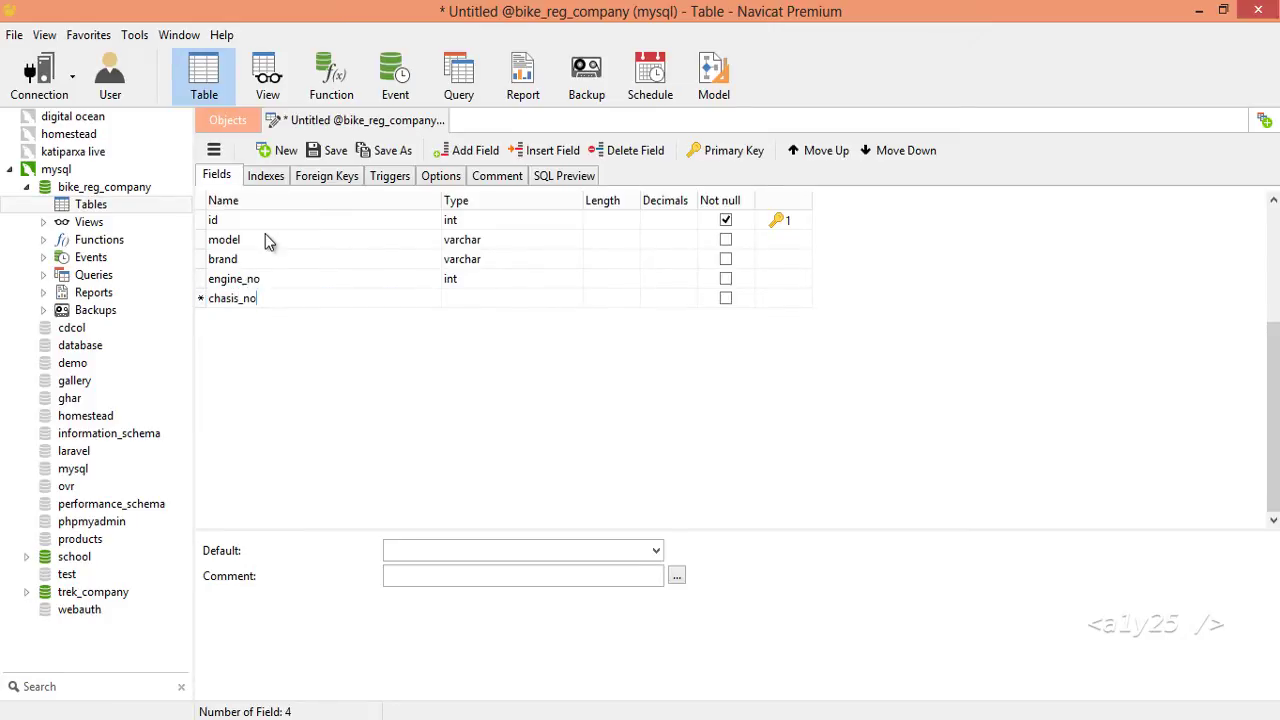
pyautogui.press('Down')
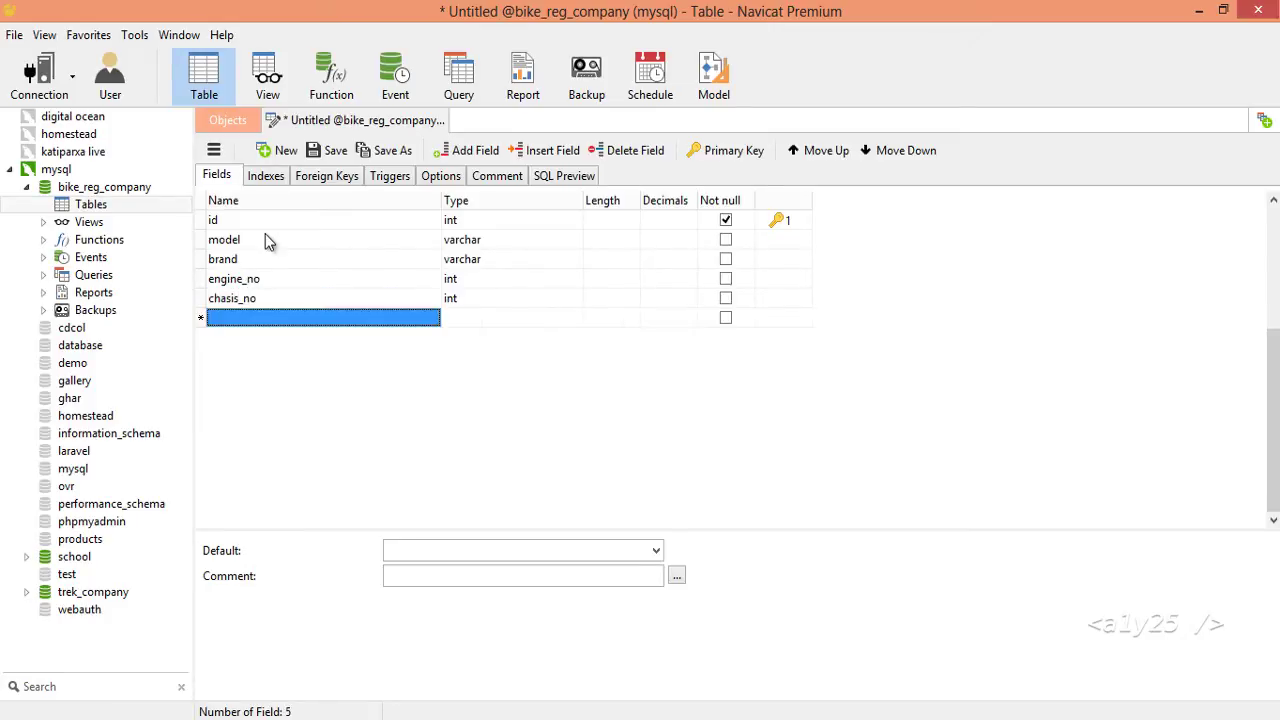
pyautogui.write('plate_no')
pyautogui.press('Down')
pyautogui.write('person')
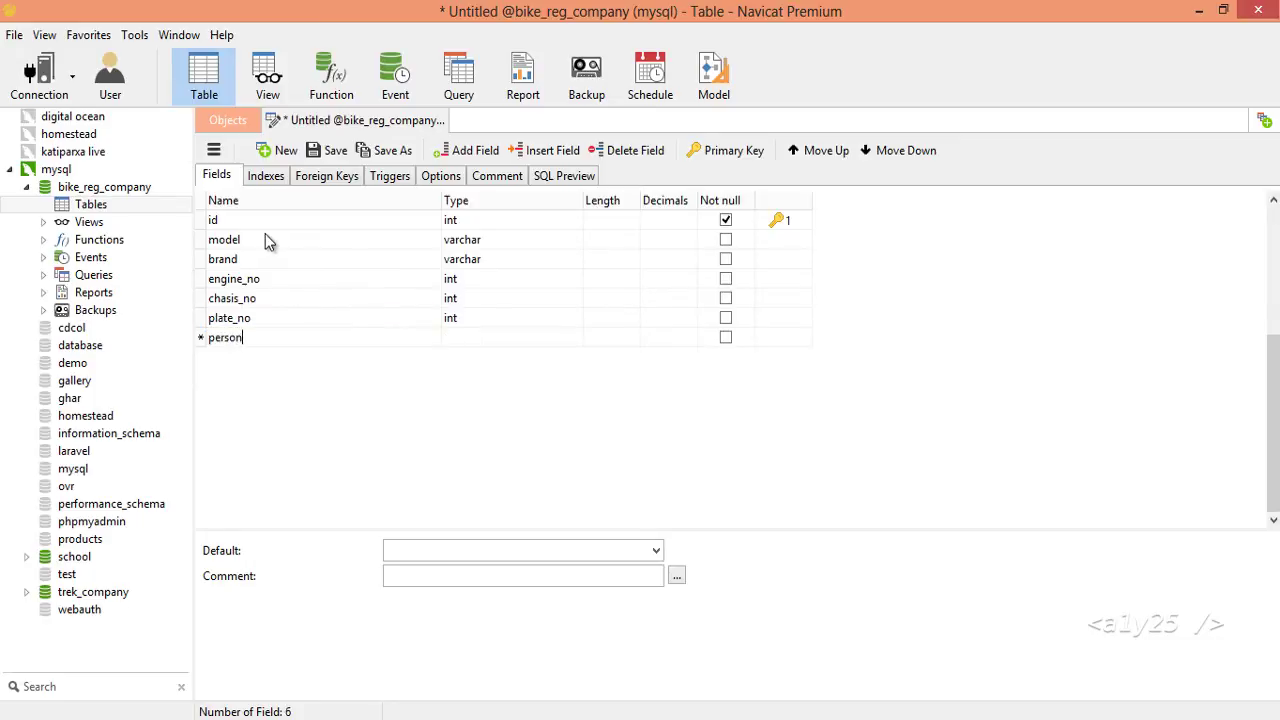
# Set the person field's type to varchar and review the other fields' types.
pyautogui.press('Tab')
pyautogui.write('varchar')
pyautogui.press('Return')
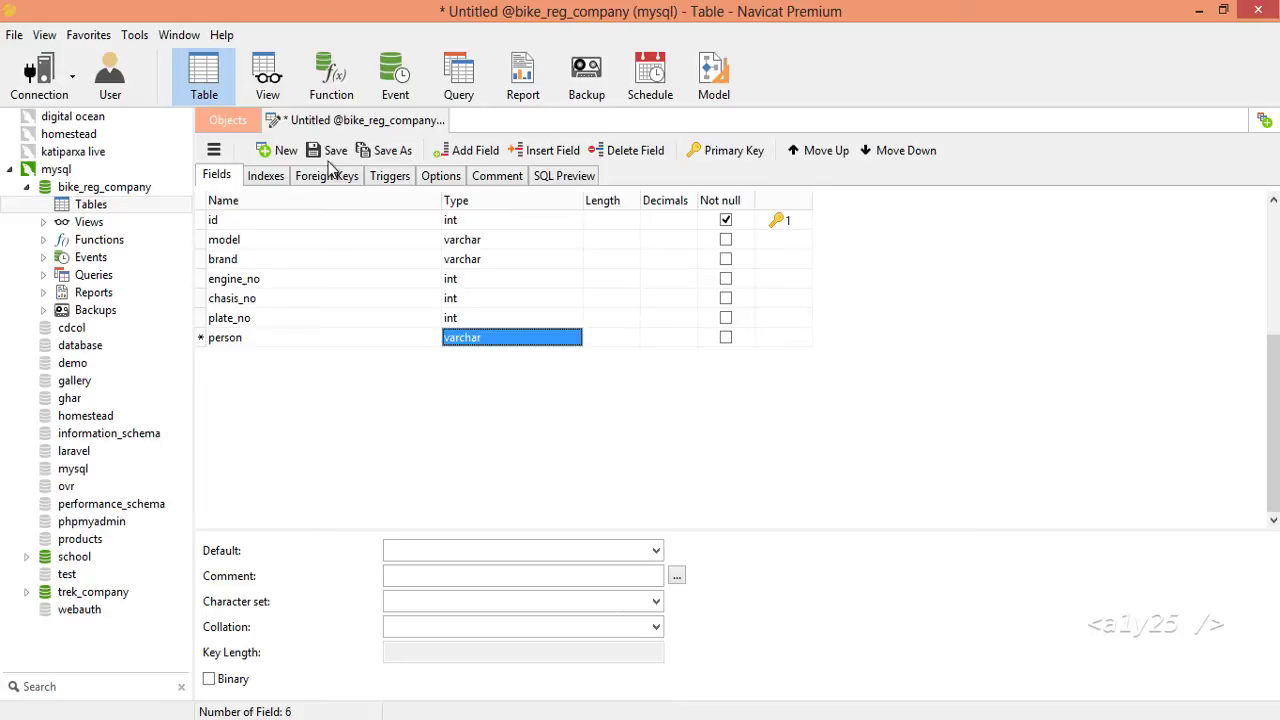
pyautogui.click(471, 298)
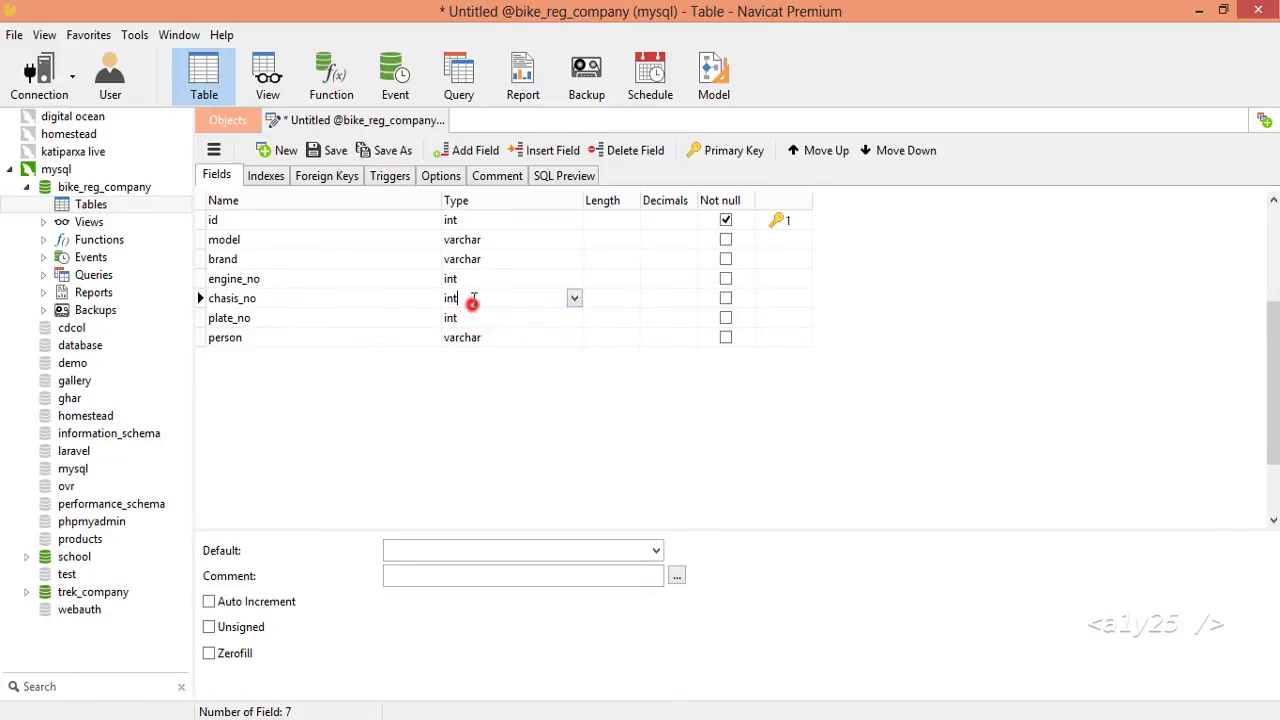
pyautogui.click(490, 259)
pyautogui.click(470, 220)
pyautogui.click(486, 278)
pyautogui.click(482, 337)
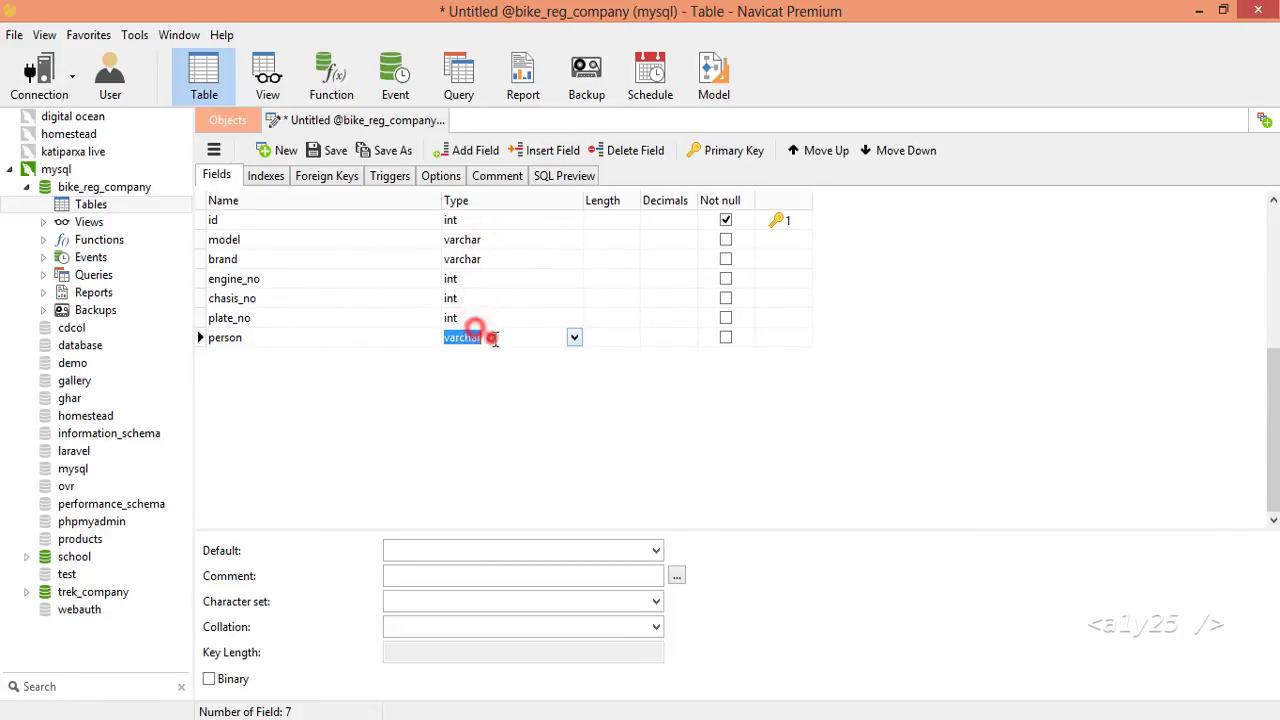
pyautogui.click(286, 214)
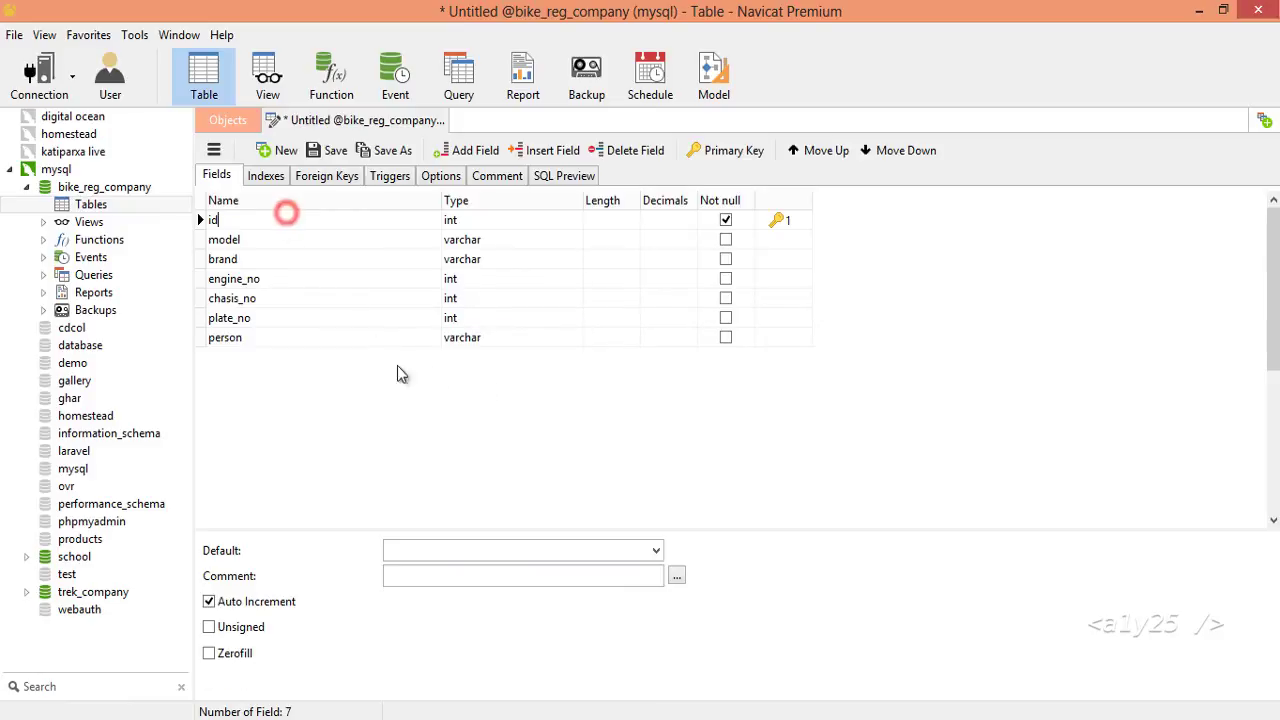
pyautogui.click(460, 345)
# Save the table design under the name bikes.
pyautogui.hotkey('ctrl', 's')
pyautogui.click(673, 403)
pyautogui.click(313, 150)
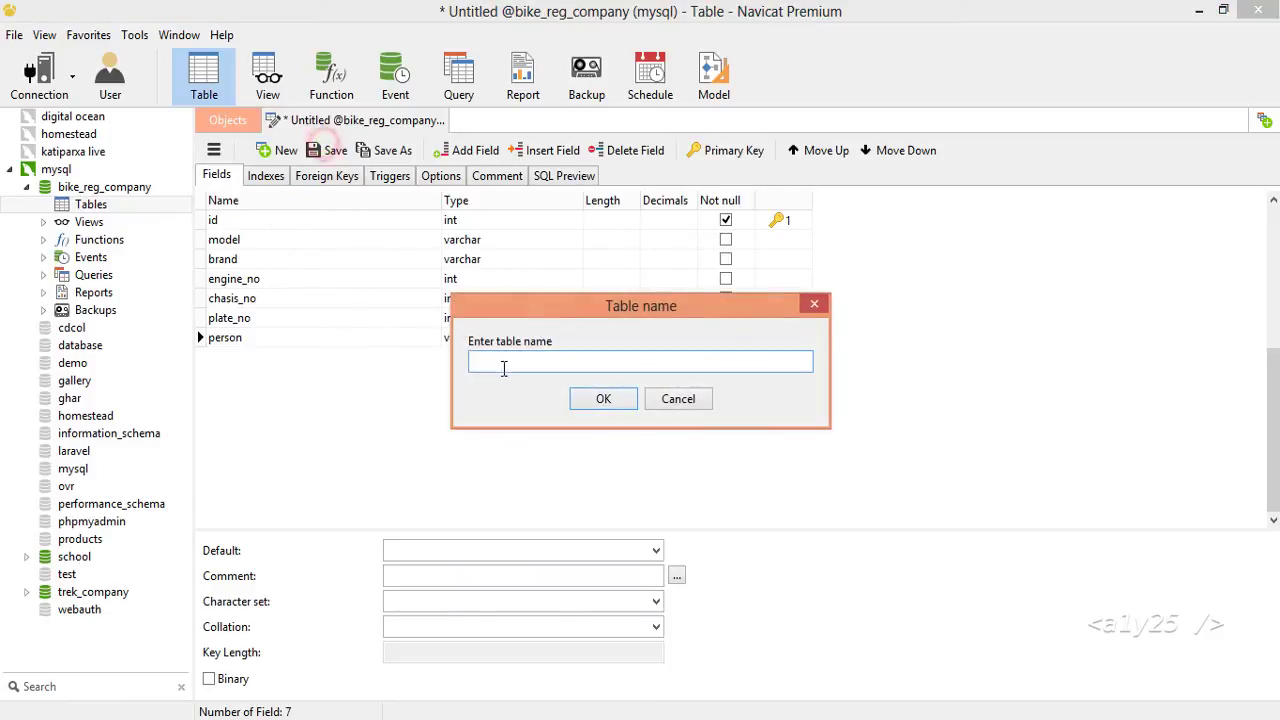
pyautogui.click(503, 364)
pyautogui.write('bikes')
pyautogui.press('Return')
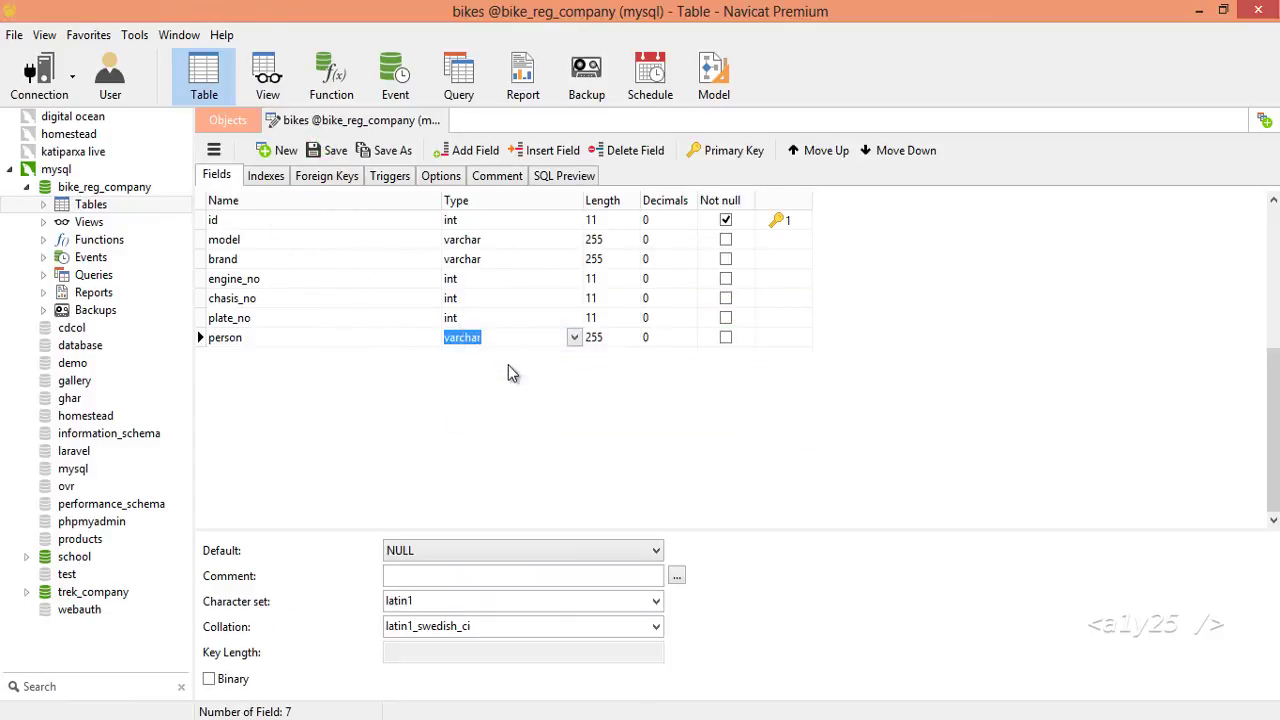
pyautogui.doubleClick(91, 221)
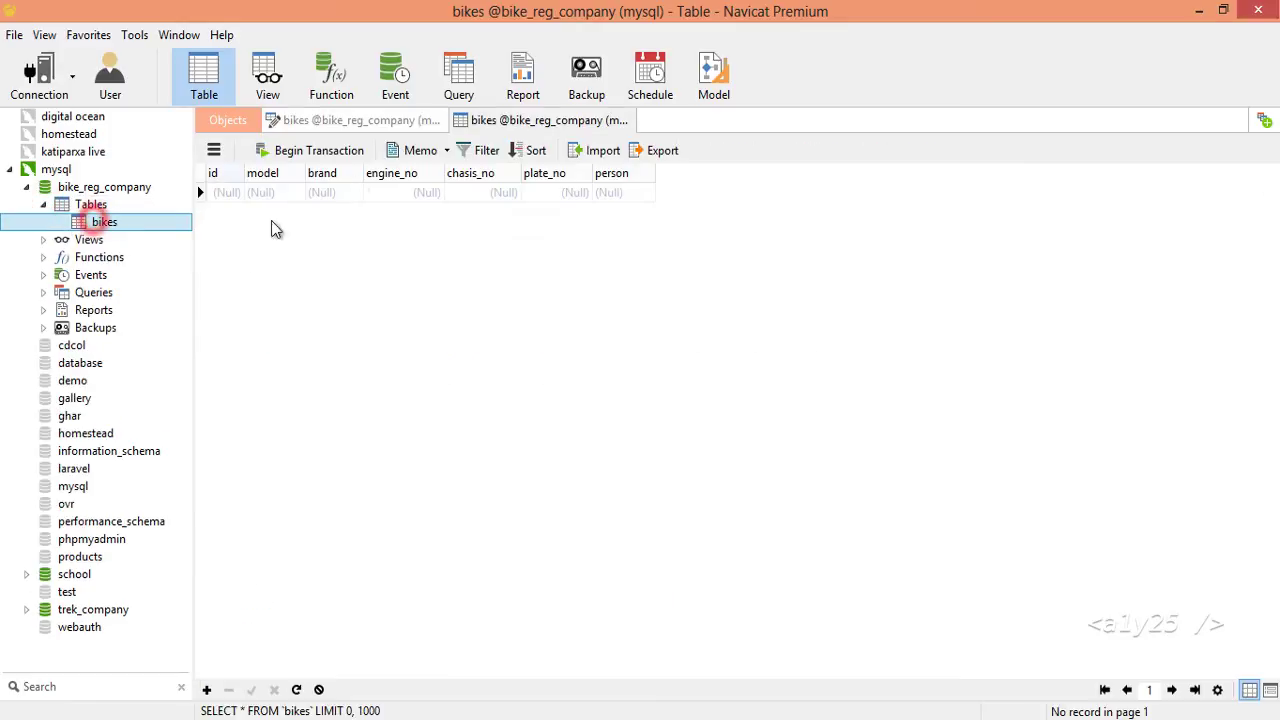
pyautogui.hotkey('ctrl', 'w')
pyautogui.hotkey('ctrl', 'w')
pyautogui.click(220, 176)
pyautogui.doubleClick(222, 172)
pyautogui.click(290, 192)
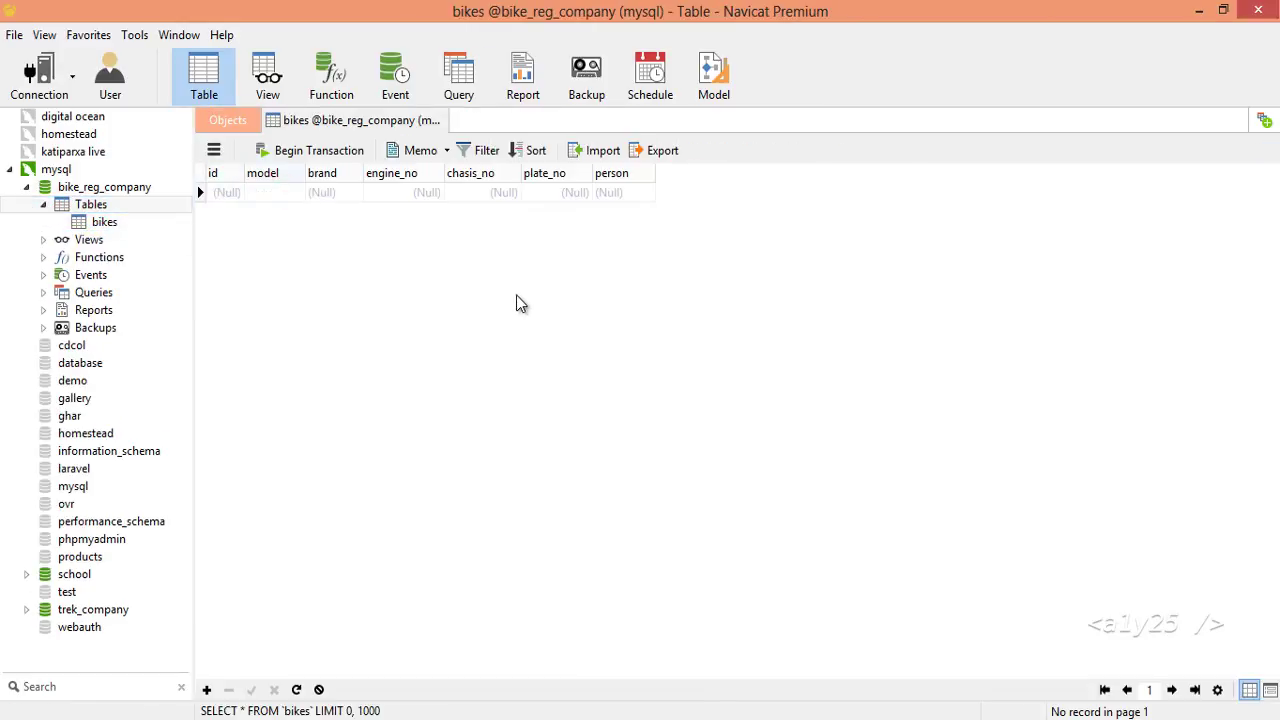
pyautogui.write('Discover ST')
pyautogui.press('Tab')
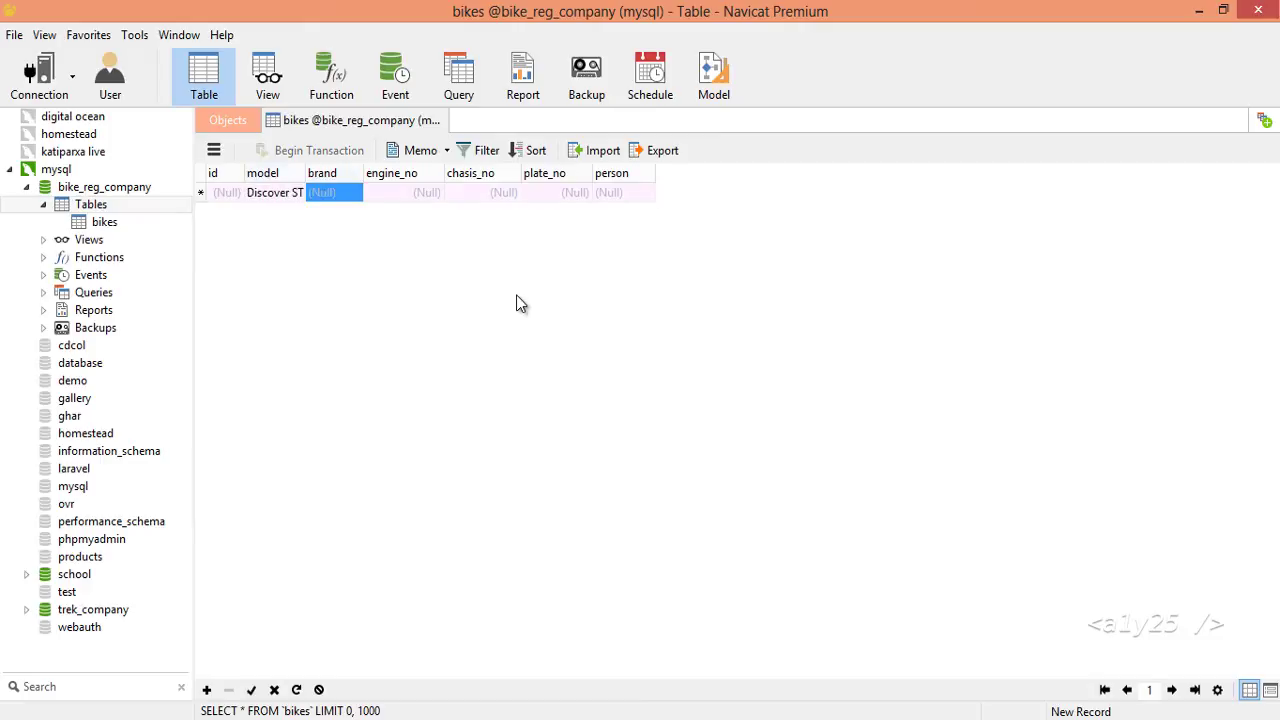
pyautogui.write('Bajaj')
pyautogui.press('Tab')
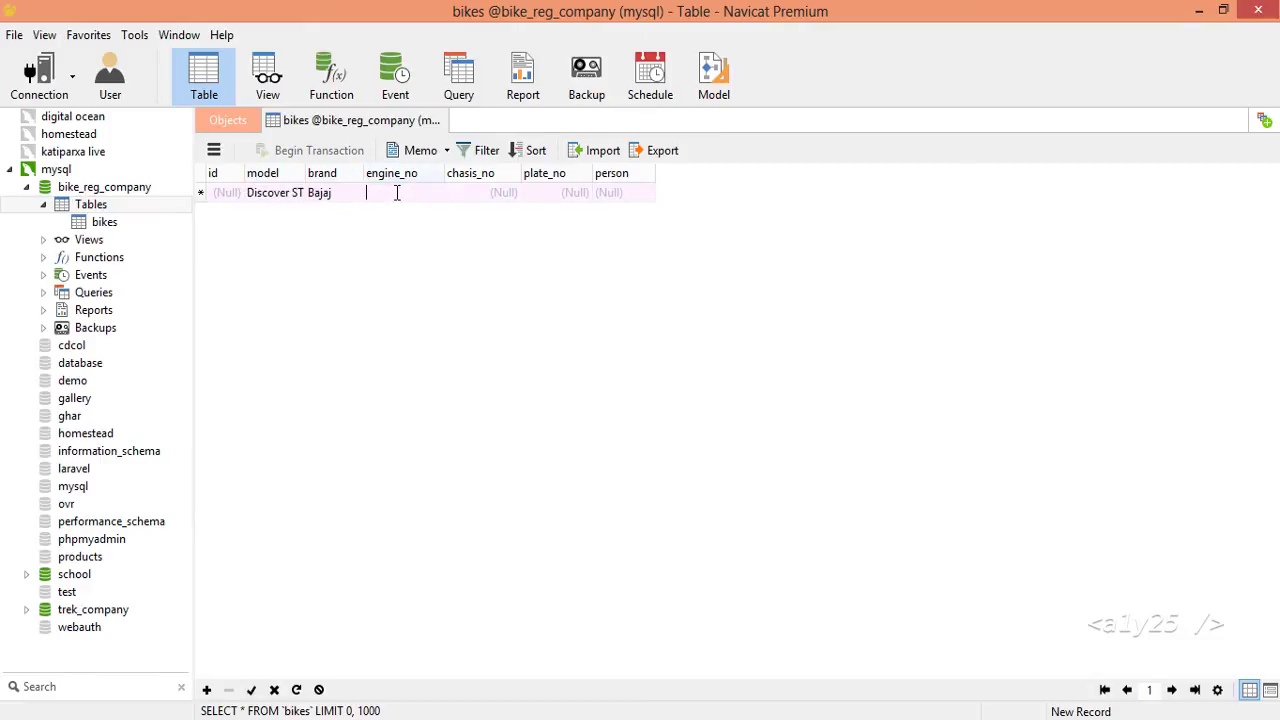
pyautogui.write('516165165')
pyautogui.press('Tab')
pyautogui.write('1851616915')
# Enter plate 1651 and the owner's name, post the record, and return to the table list.
pyautogui.press('Tab')
pyautogui.write('561561869')
pyautogui.hotkey('ctrl', 'a')
pyautogui.write('1651')
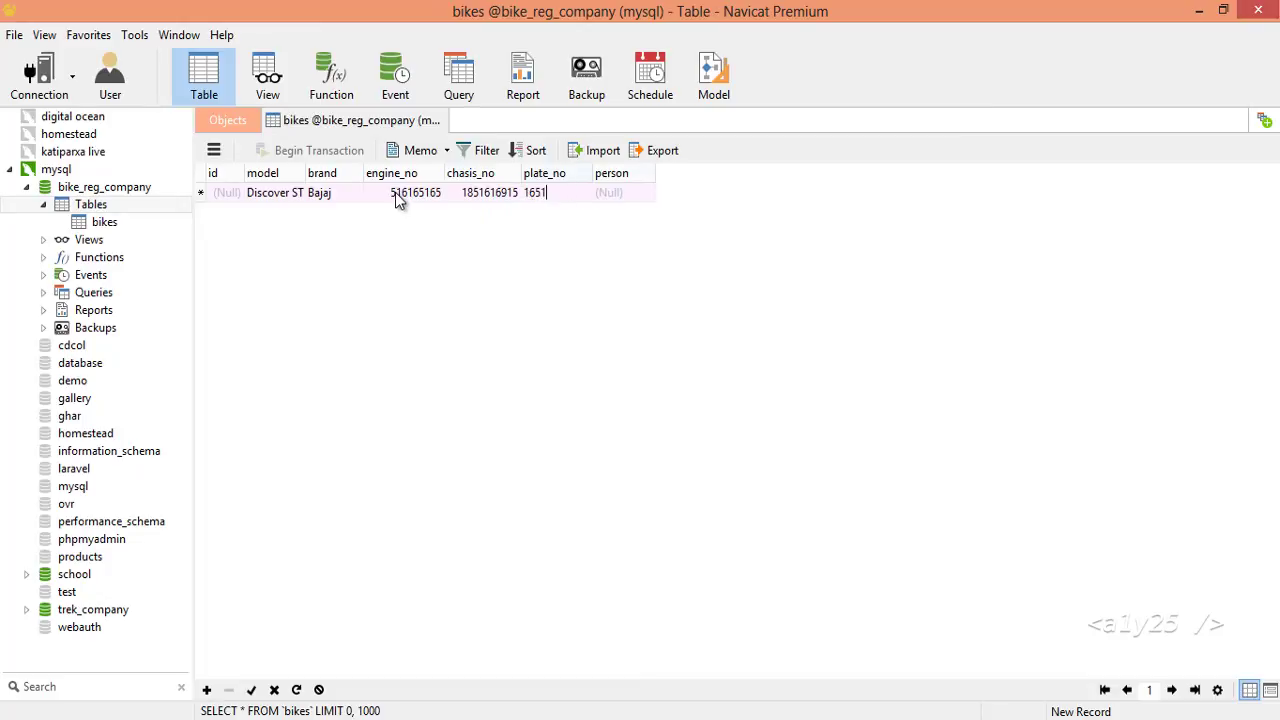
pyautogui.press('Tab')
pyautogui.press('Return')
pyautogui.click(228, 120)
pyautogui.rightClick(221, 171)
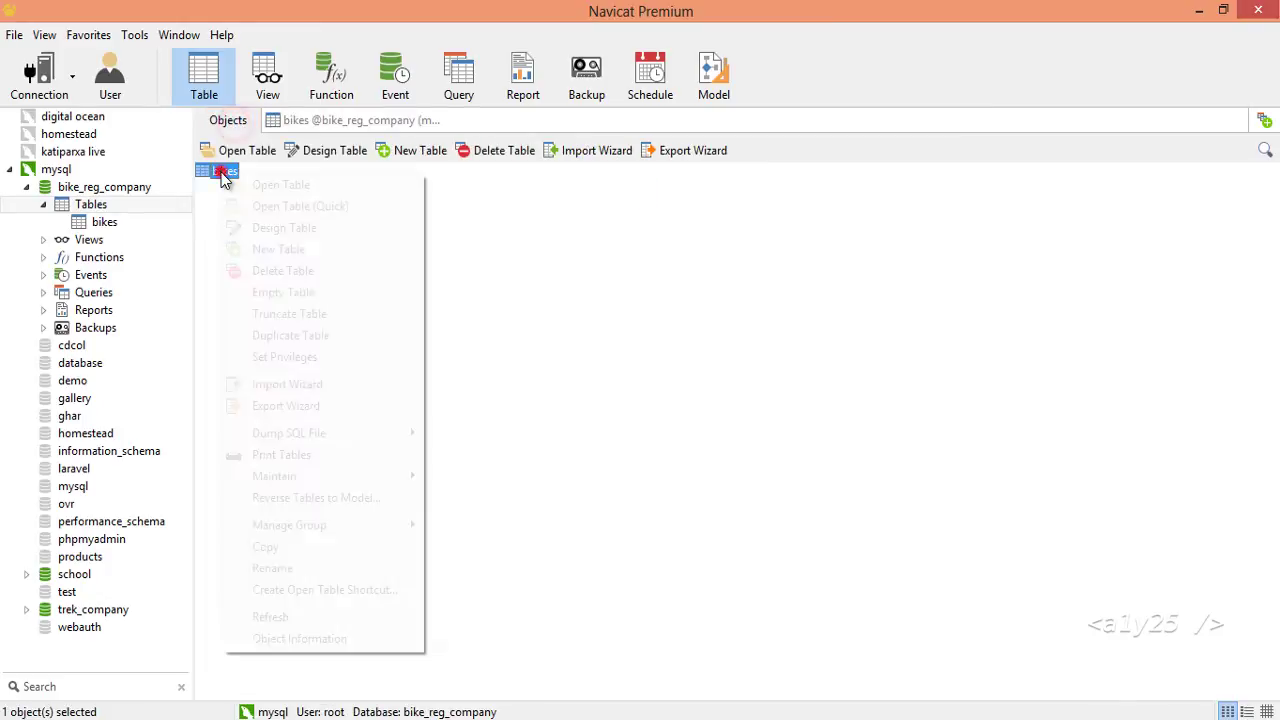
# Change engine_no, chasis_no and plate_no to varchar in the bikes design, save, and return to the data.
pyautogui.click(297, 229)
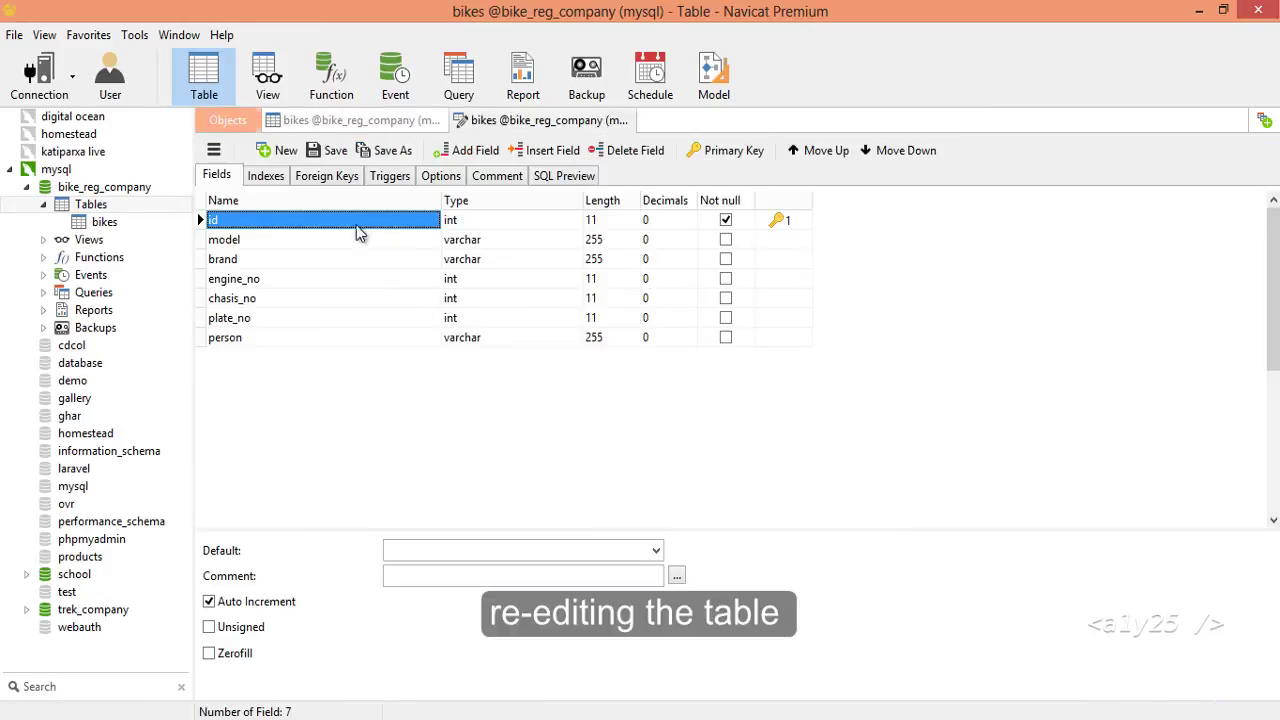
pyautogui.click(466, 280)
pyautogui.write('i')
pyautogui.press('BackSpace')
pyautogui.write('varchar')
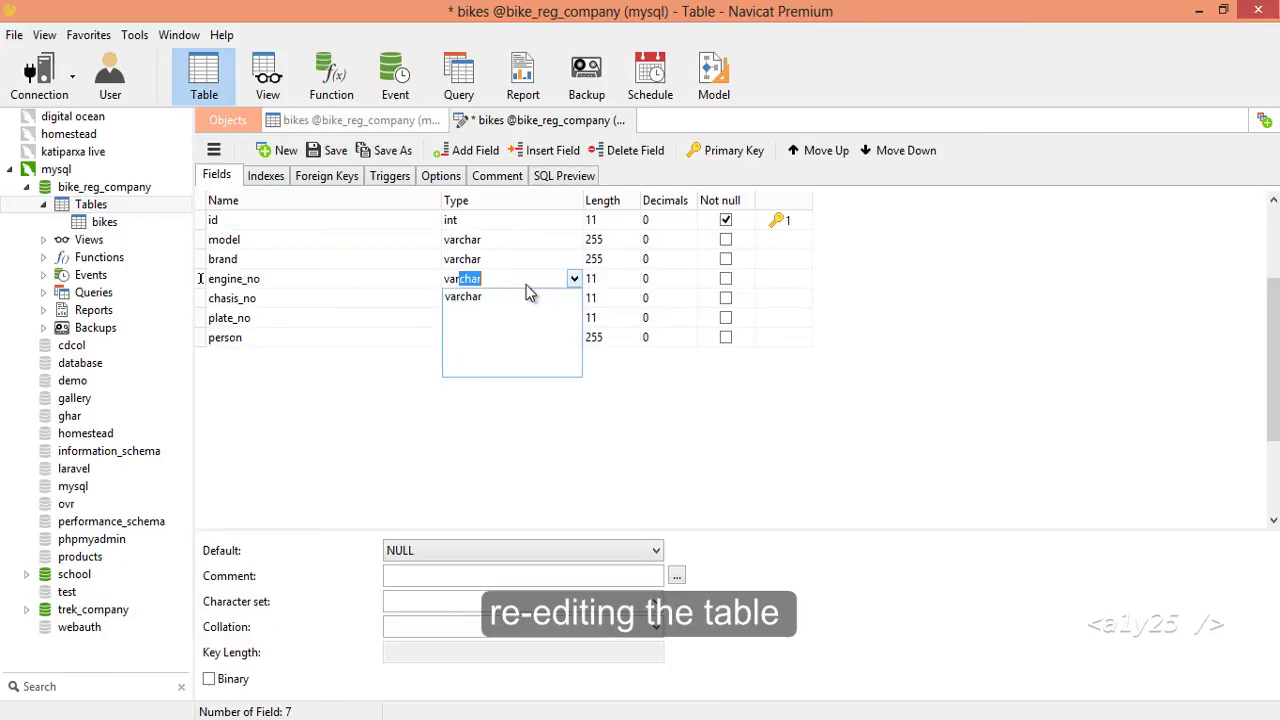
pyautogui.press('Tab')
pyautogui.press('Tab')
pyautogui.press('Down')
pyautogui.click(530, 291)
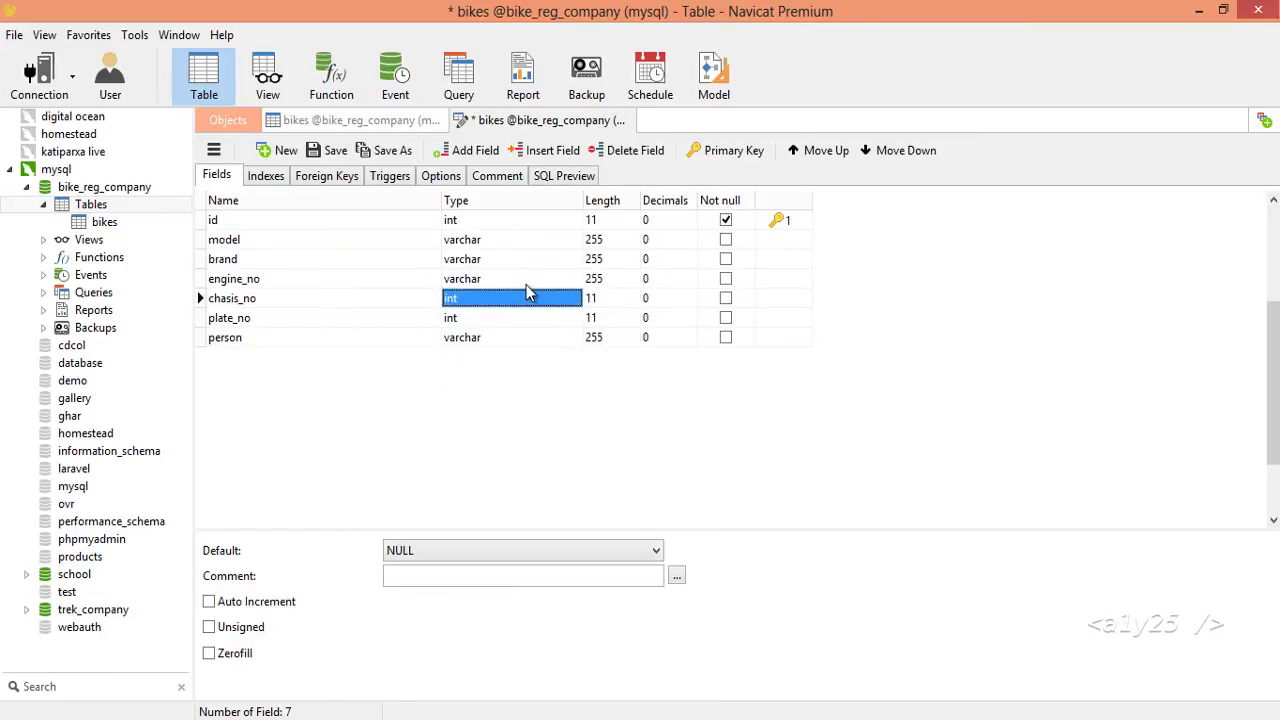
pyautogui.write('varchar')
pyautogui.press('Tab')
pyautogui.press('Tab')
pyautogui.press('Down')
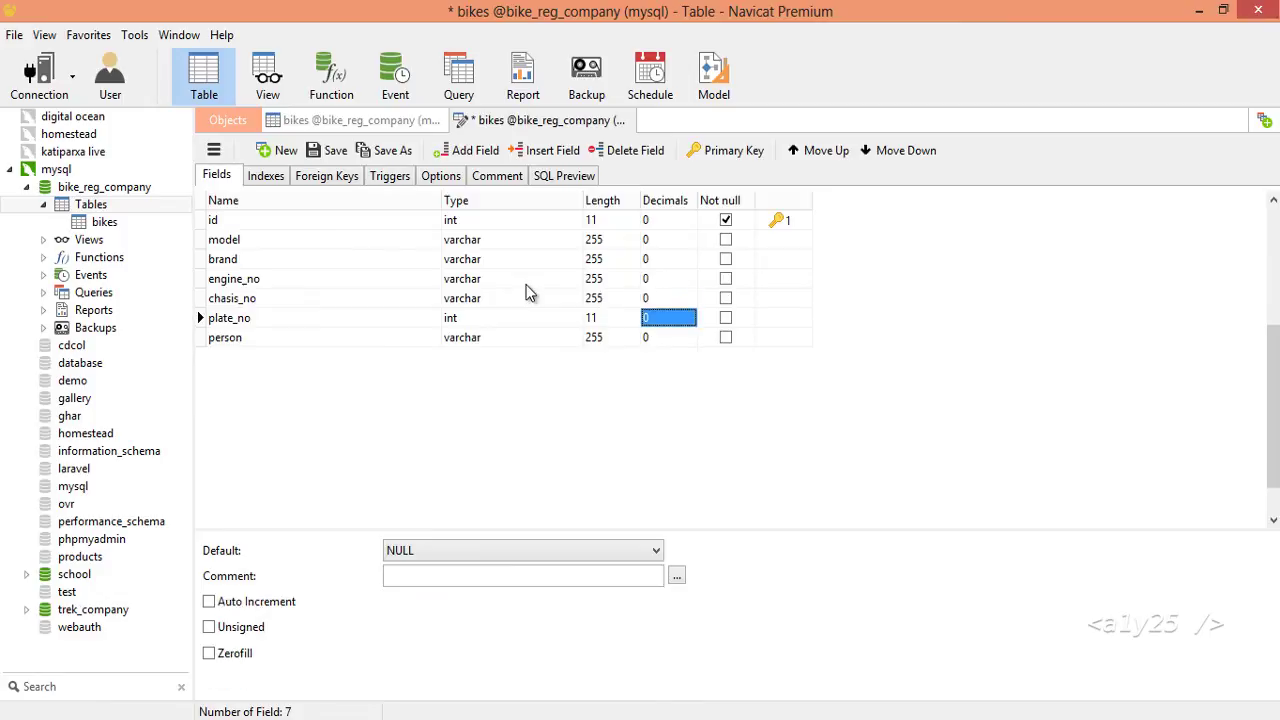
pyautogui.hotkey('shift', 'Tab')
pyautogui.hotkey('shift', 'Tab')
pyautogui.write('v')
pyautogui.press('Tab')
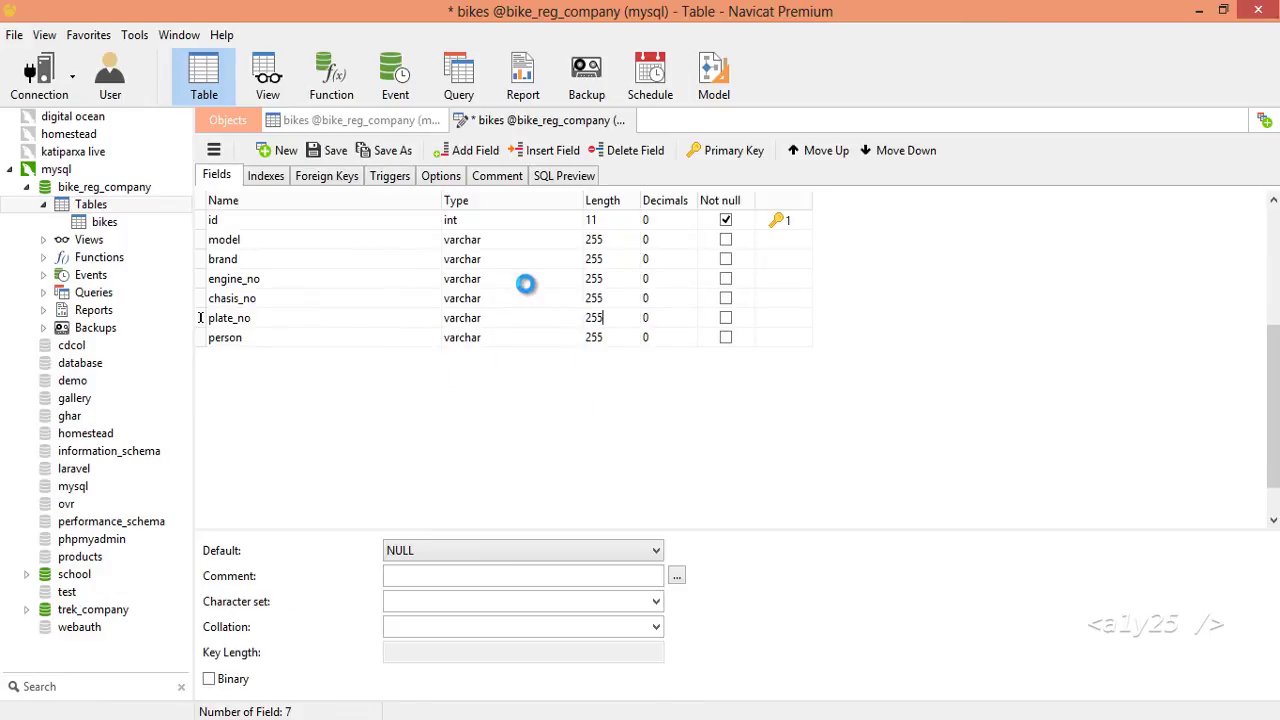
pyautogui.hotkey('ctrl', 's')
pyautogui.click(370, 120)
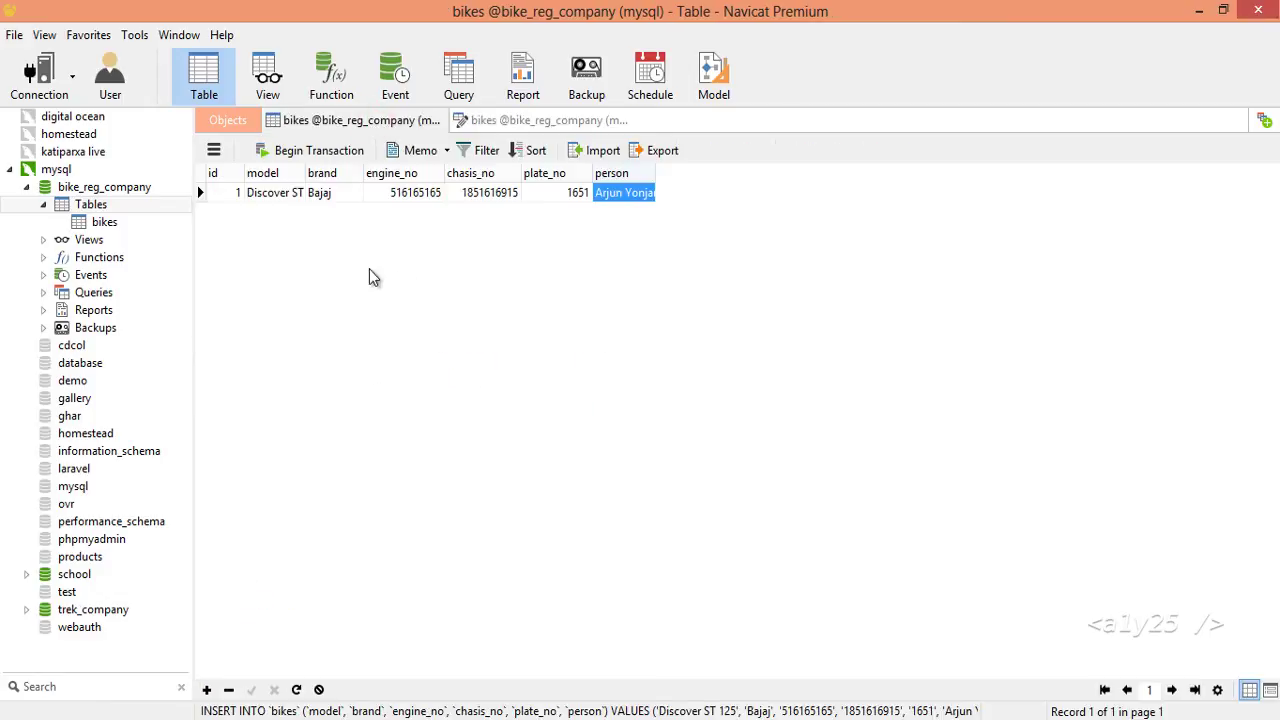
pyautogui.doubleClick(438, 192)
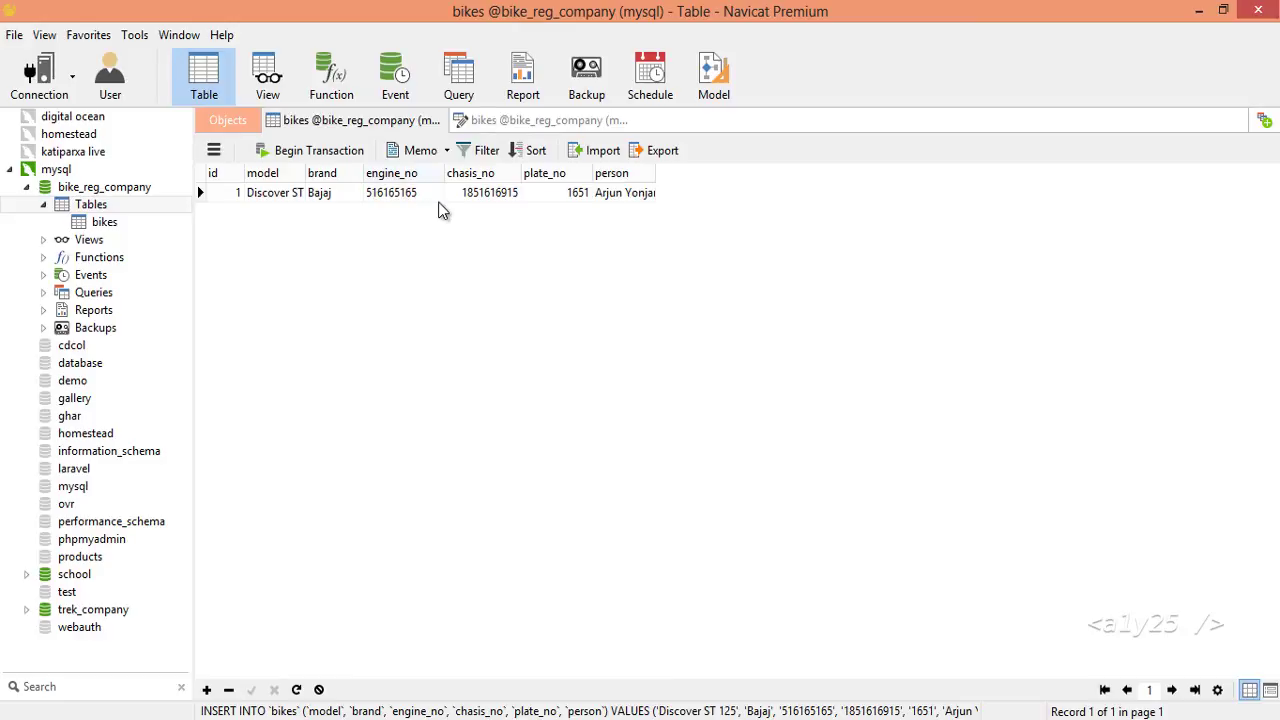
# Close the bikes design and data tabs and reopen the bikes data.
pyautogui.click(540, 120)
pyautogui.click(462, 120)
pyautogui.click(273, 120)
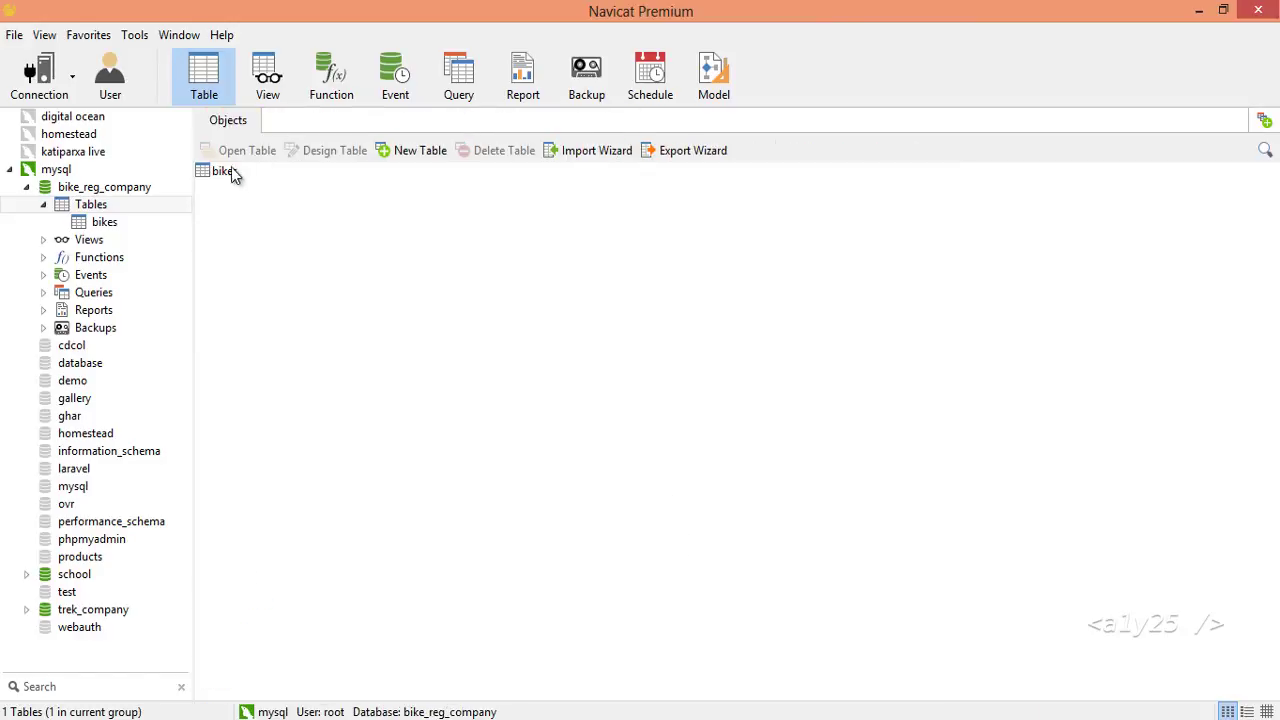
pyautogui.doubleClick(230, 171)
# Prefix the first record with DFDF, NI and BD in engine_no, chasis_no and plate_no, then add a new row.
pyautogui.doubleClick(392, 193)
pyautogui.write('DFDF616165165')
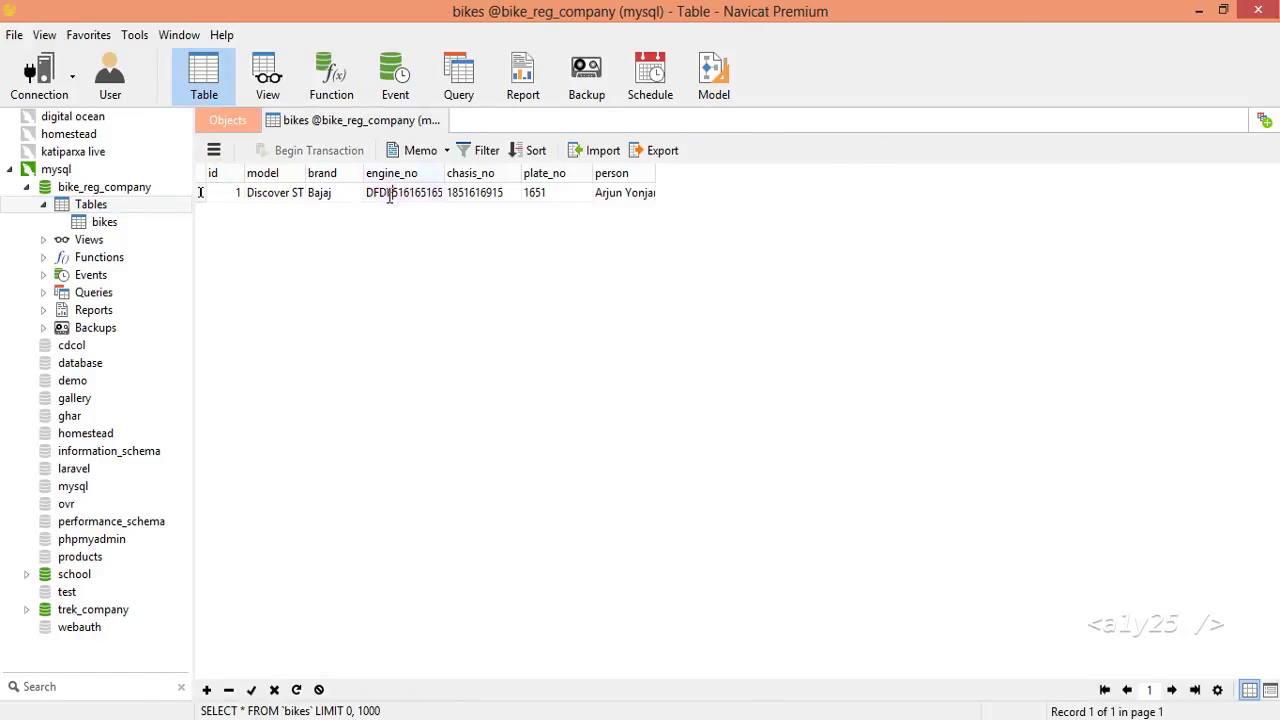
pyautogui.doubleClick(468, 193)
pyautogui.write('NI')
pyautogui.press('Return')
pyautogui.doubleClick(541, 193)
pyautogui.write('BD')
pyautogui.press('Return')
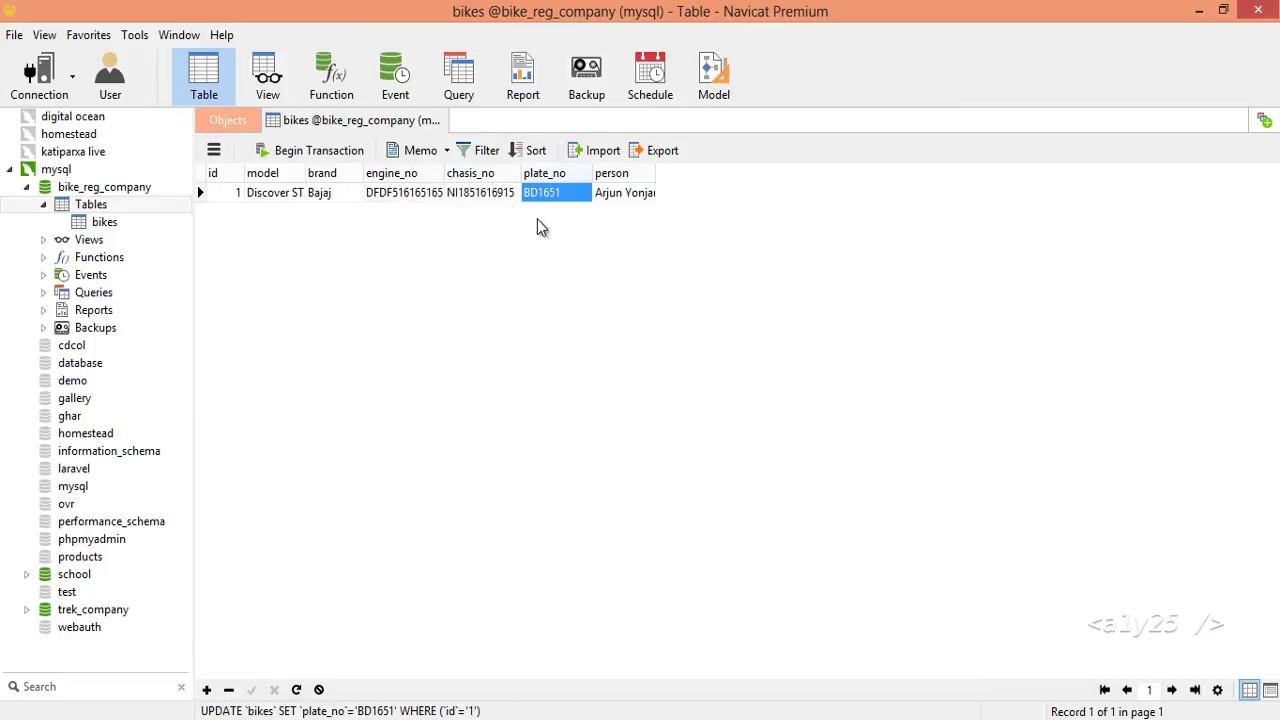
pyautogui.press('Down')
pyautogui.press('Left')
pyautogui.press('Left')
pyautogui.press('Left')
pyautogui.press('Left')
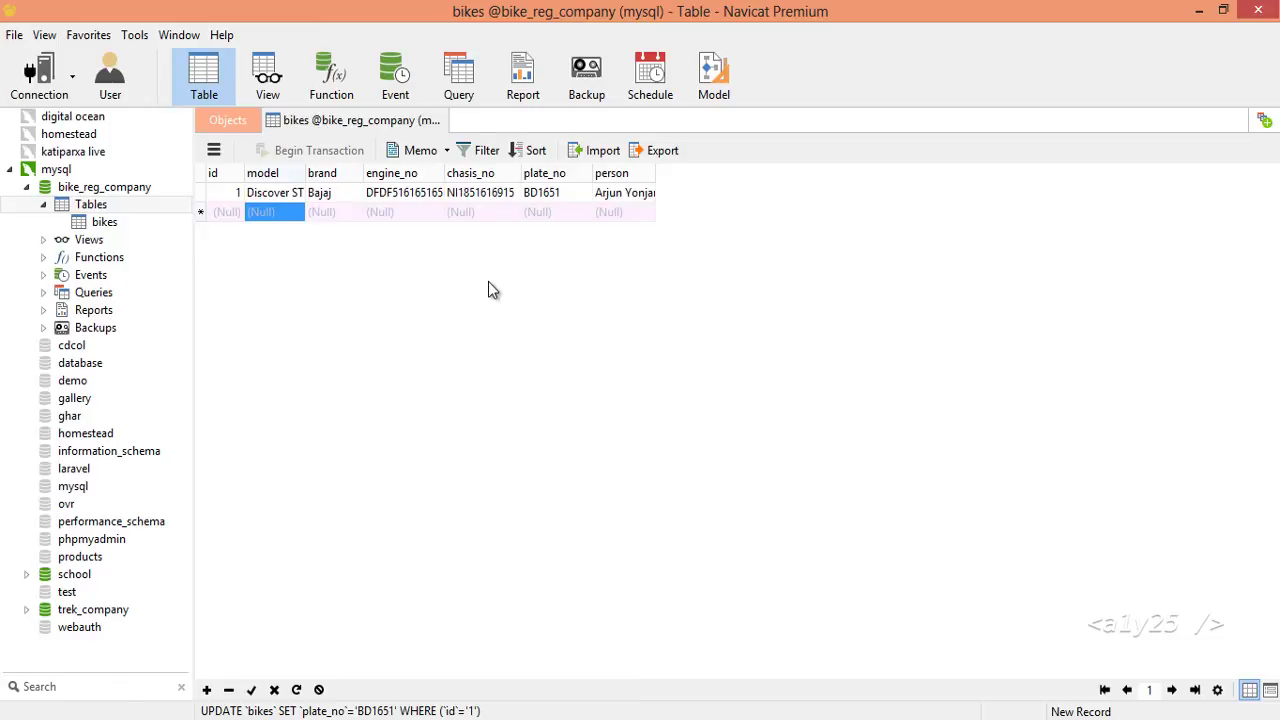
# Enter model Apache 180, brand TVS and engine DFKLN16516 in the new row.
pyautogui.write('Apache 180')
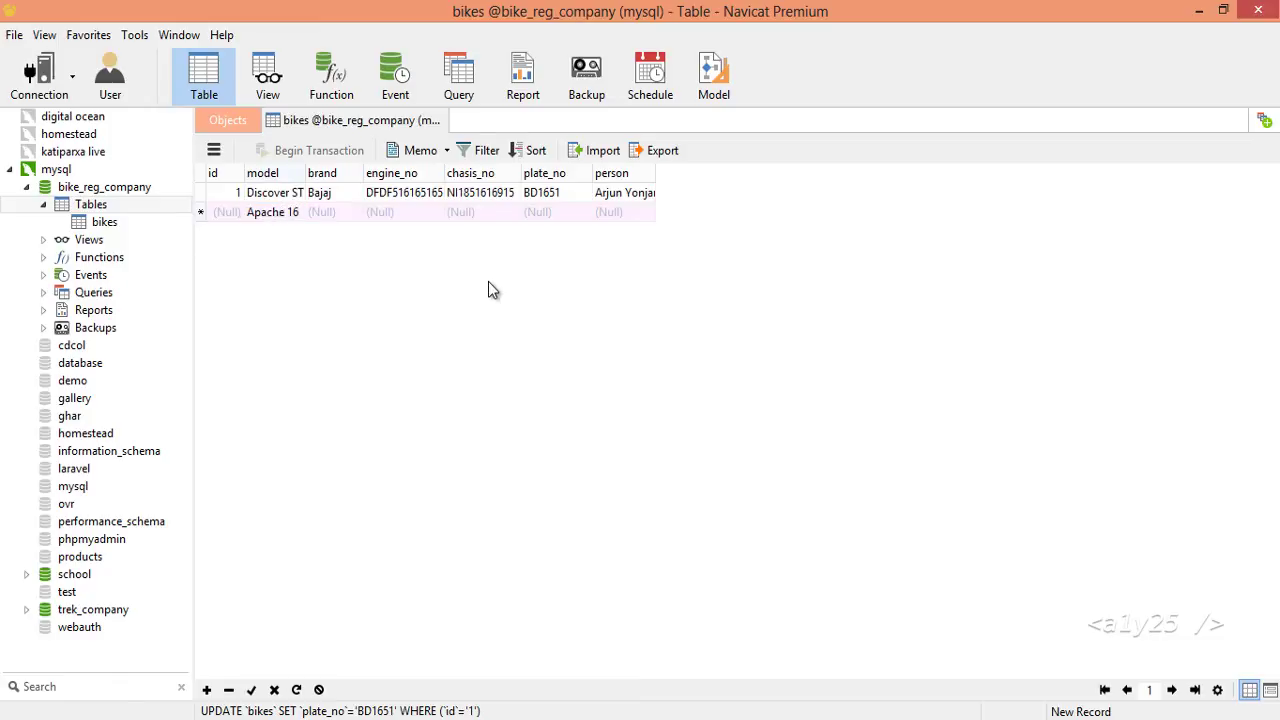
pyautogui.press('Tab')
pyautogui.write('Bajaj')
pyautogui.press('BackSpace')
pyautogui.press('BackSpace')
pyautogui.press('BackSpace')
pyautogui.press('BackSpace')
pyautogui.press('BackSpace')
pyautogui.write('TVS')
pyautogui.press('Tab')
pyautogui.write('DFKLN16516')
# Add chassis JBDF165156, plate CJ1562 and person Someone, post it, and widen the person column.
pyautogui.press('Tab')
pyautogui.write('JBDF165156')
pyautogui.press('Tab')
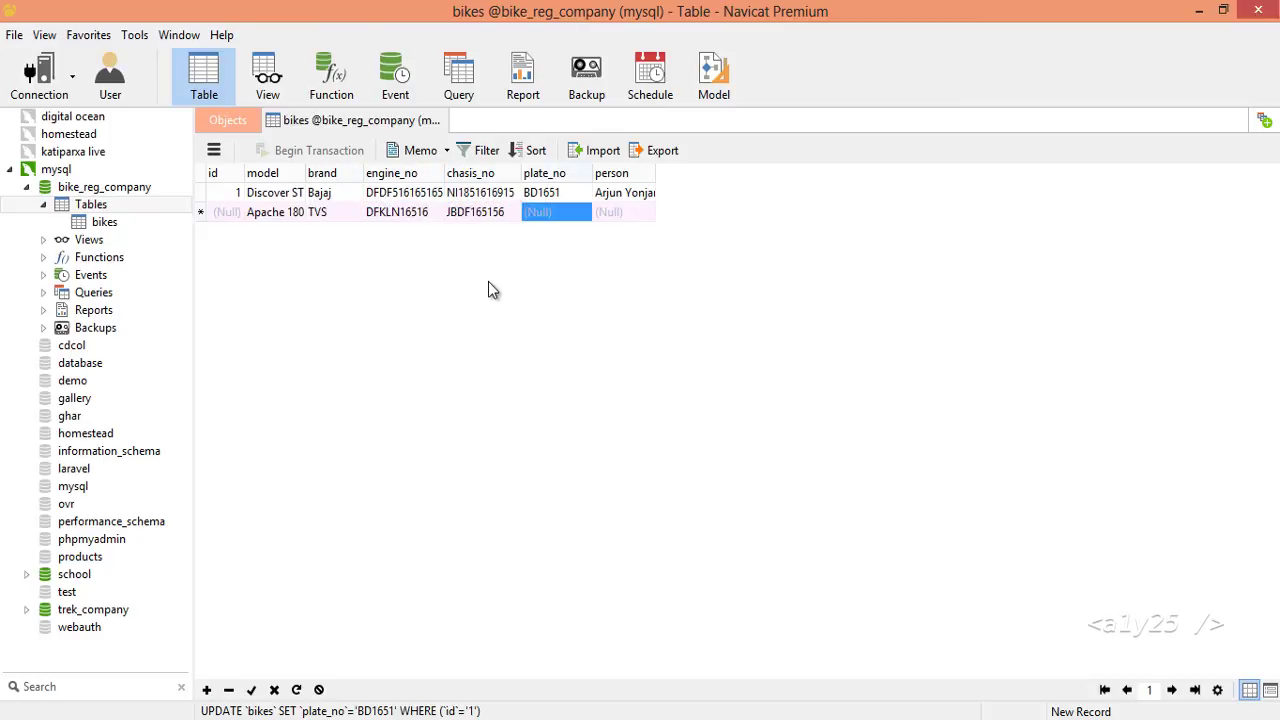
pyautogui.write('CJ1562')
pyautogui.press('Tab')
pyautogui.write('Someone')
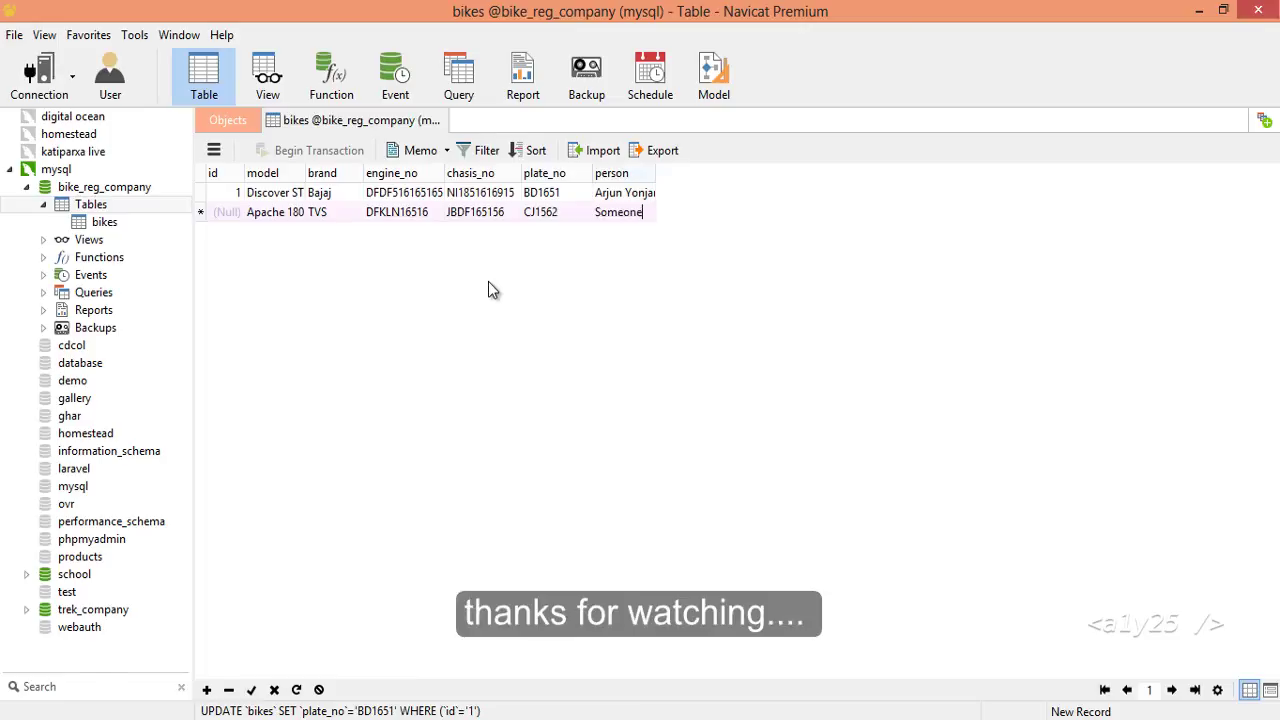
pyautogui.press('Return')
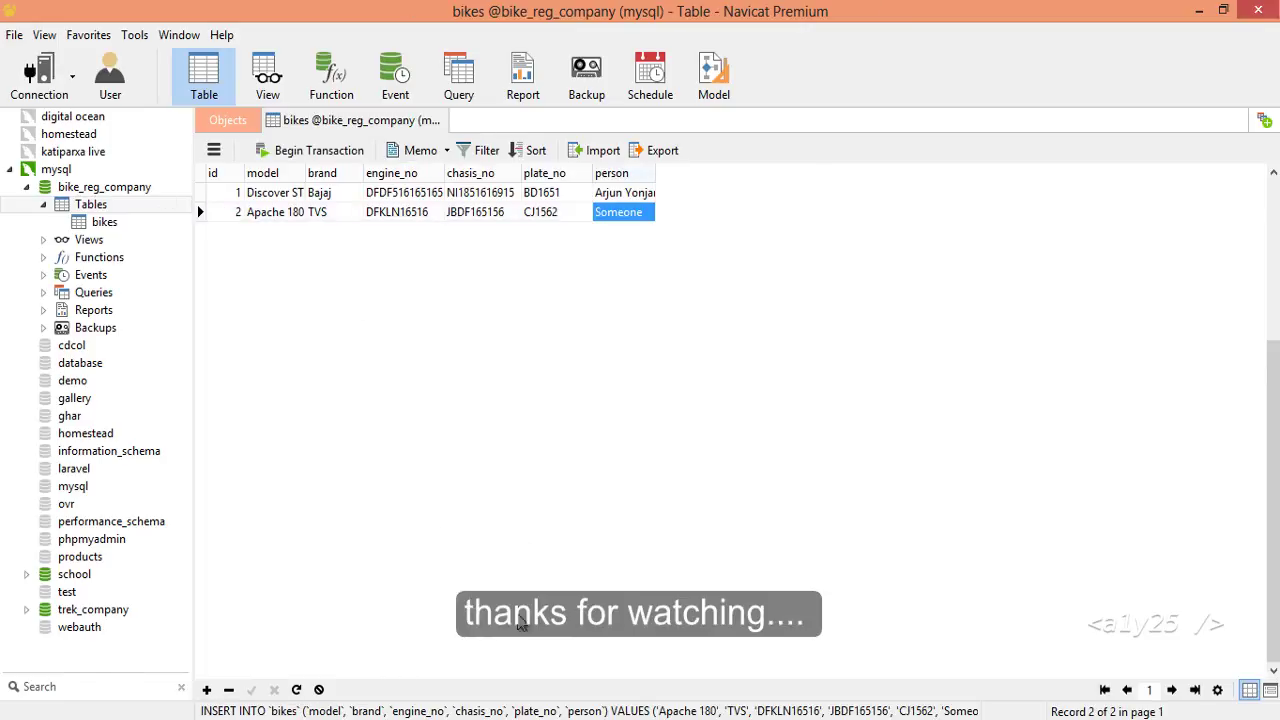
pyautogui.doubleClick(655, 173)
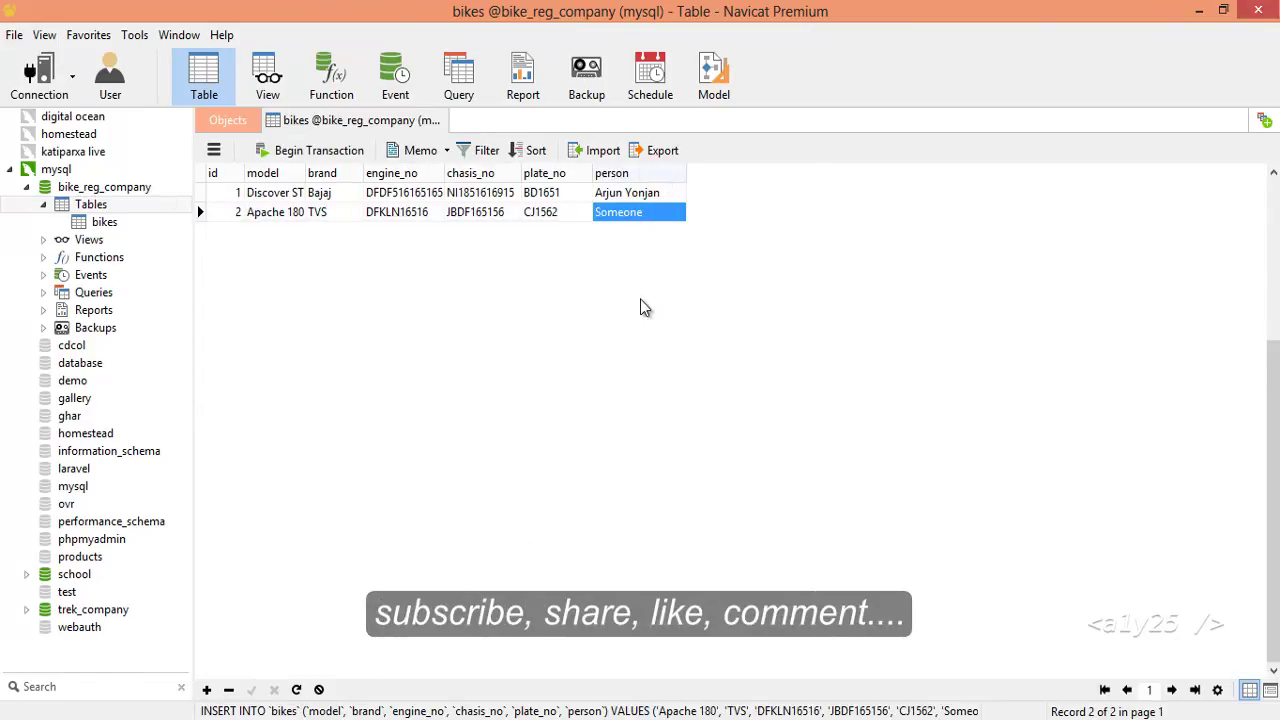